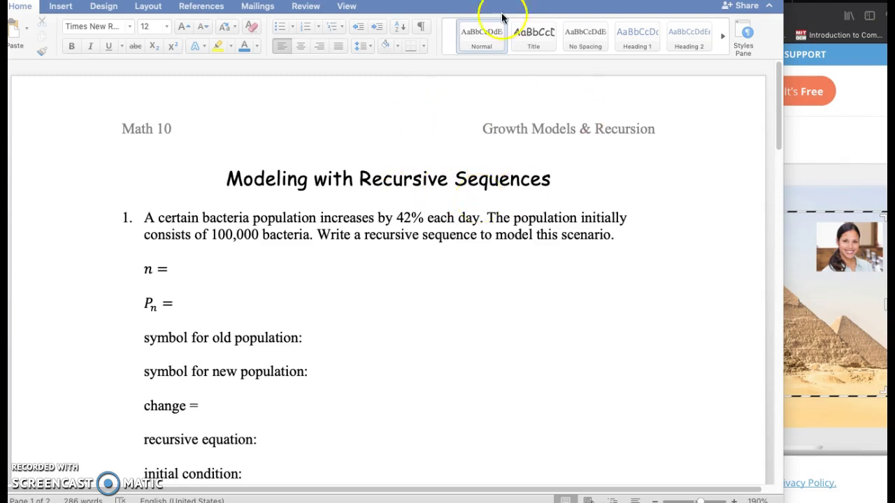
# Step: Answer 'n =' with 'time, in days' in blue font
pyautogui.moveTo(375, 0); pyautogui.dragTo(434, 4)
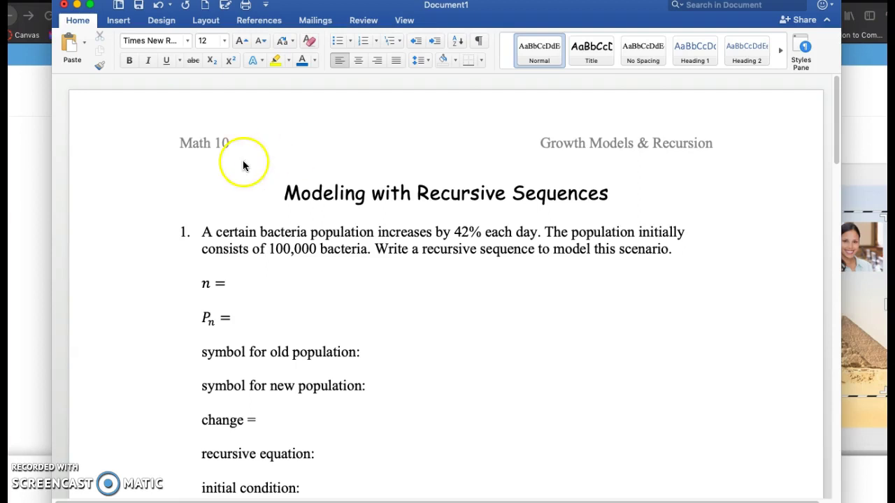
pyautogui.scroll(-1, 243, 165)
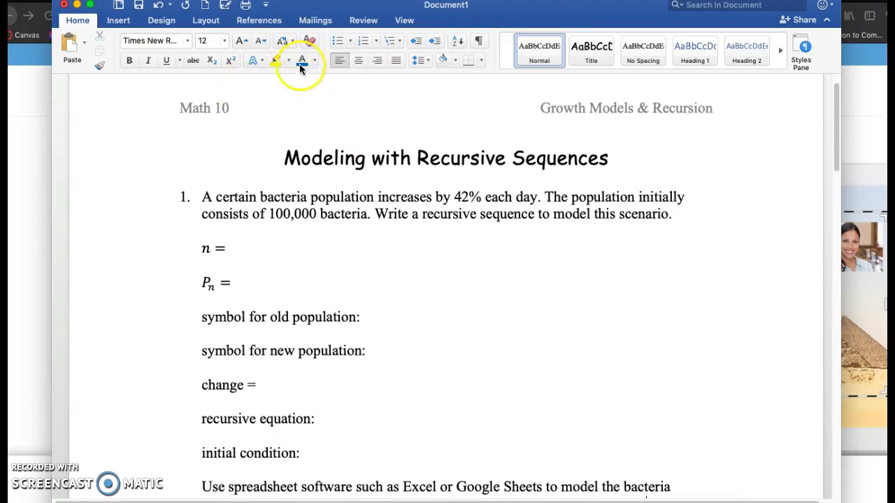
pyautogui.scroll(-2, 260, 242)
pyautogui.click(251, 212)
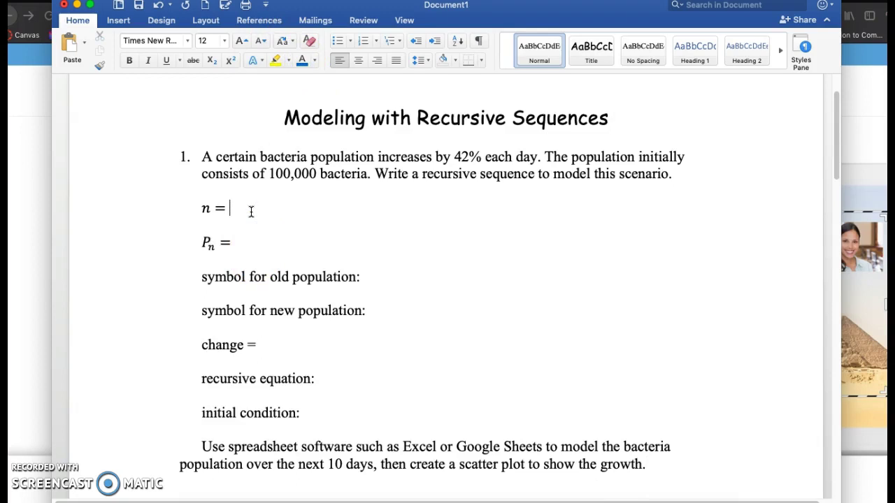
pyautogui.click(301, 63)
pyautogui.write('time, in days')
# Step: After 'Pn =', write in blue 'The amount of bacteria after n days', with n as an equation
pyautogui.click(243, 239)
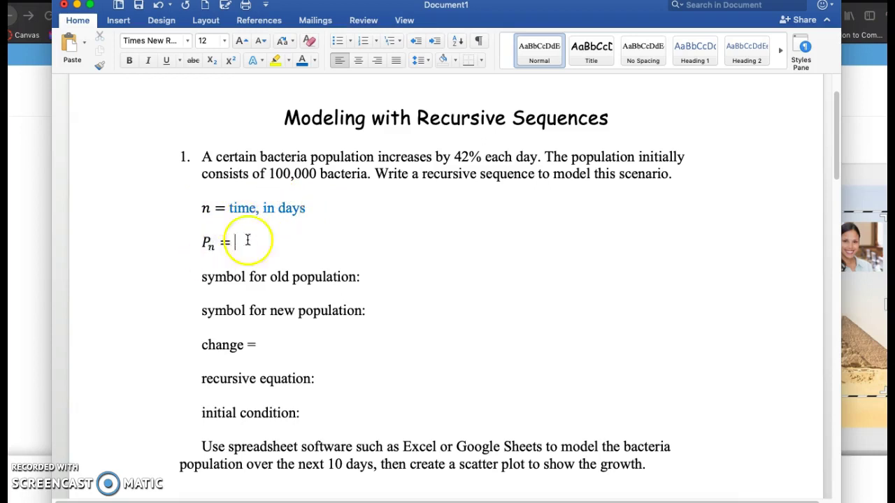
pyautogui.click(304, 62)
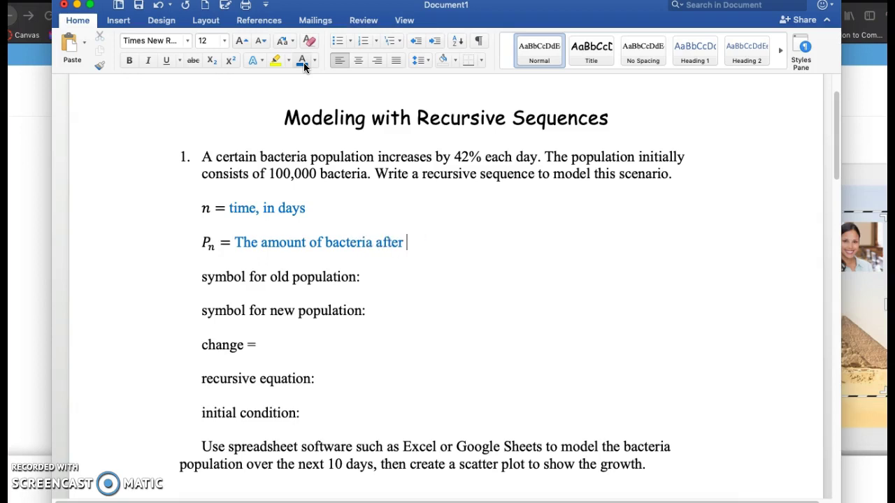
pyautogui.hotkey('ctrl', '=')
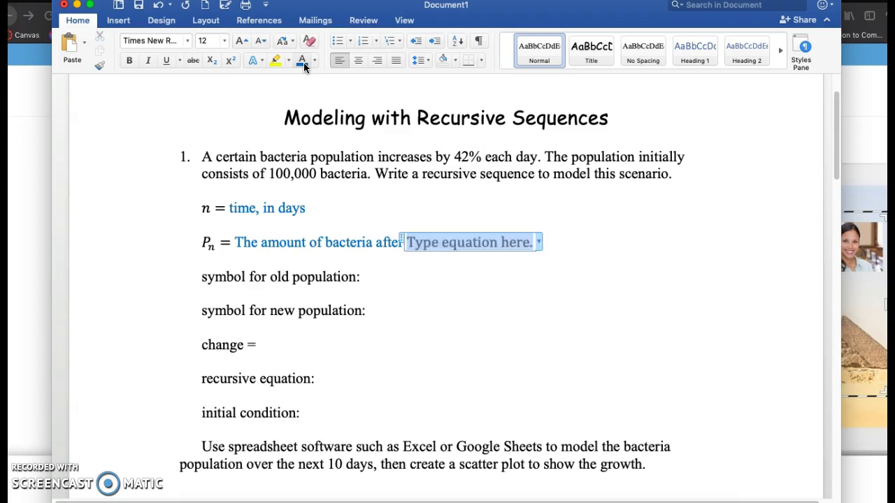
pyautogui.write('n')
pyautogui.press('Right')
pyautogui.write('days')
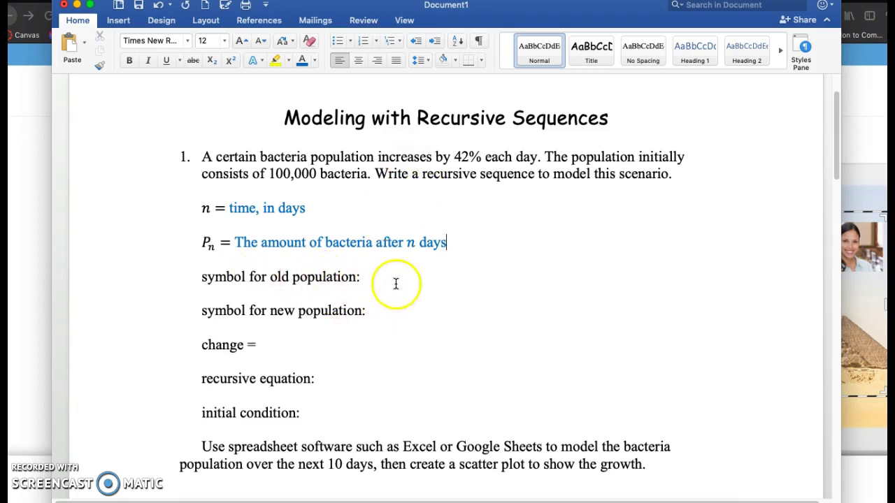
# Step: Enter P_(n−1) as a blue equation after the old population label, undoing an accidental cube-root symbol
pyautogui.click(372, 280)
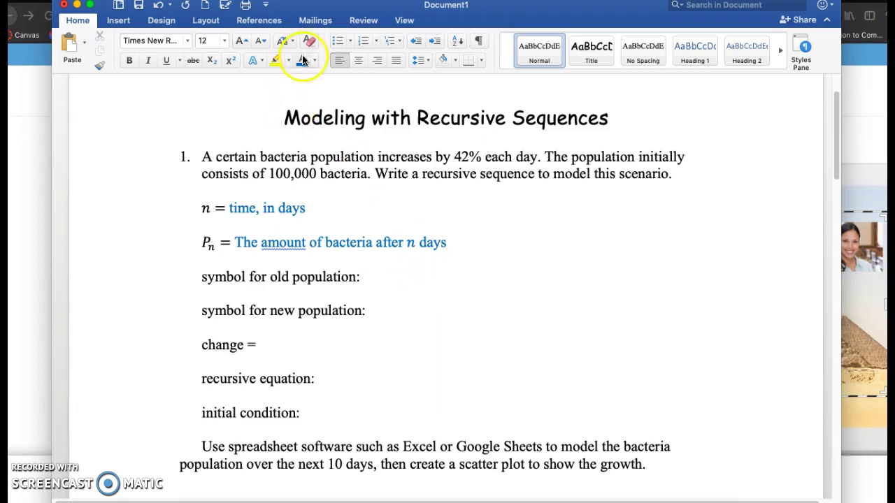
pyautogui.hotkey('ctrl', '=')
pyautogui.write('P')
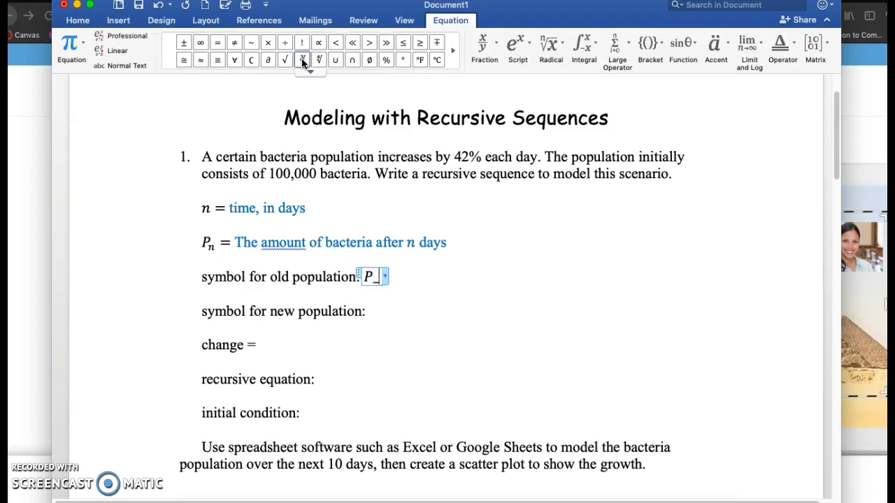
pyautogui.write('_(n-1)')
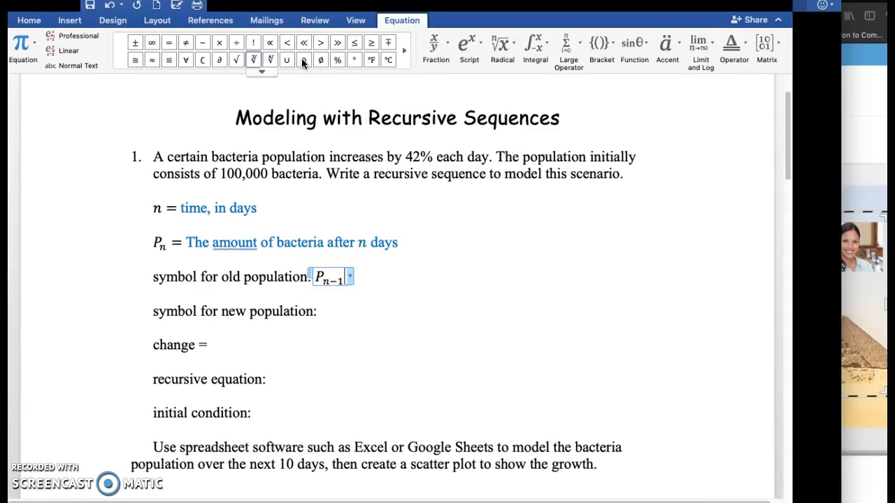
pyautogui.click(451, 279)
pyautogui.moveTo(412, 280); pyautogui.dragTo(365, 275)
pyautogui.click(303, 59)
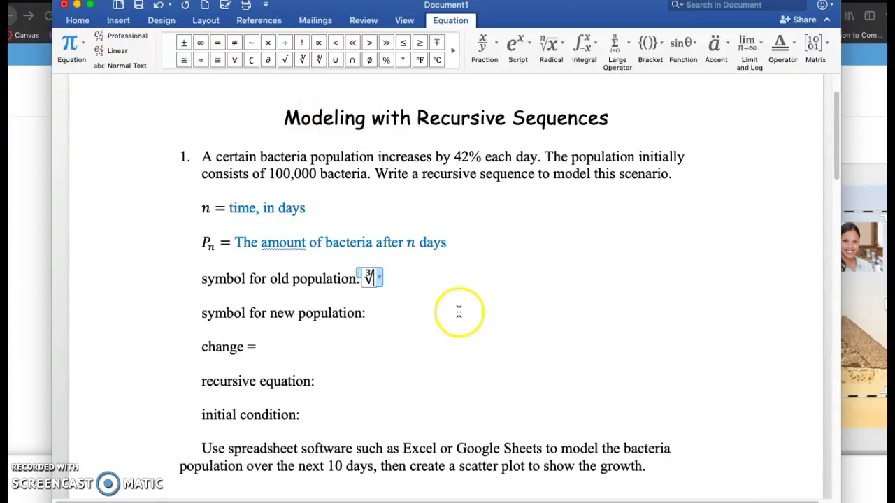
pyautogui.press('super+z')
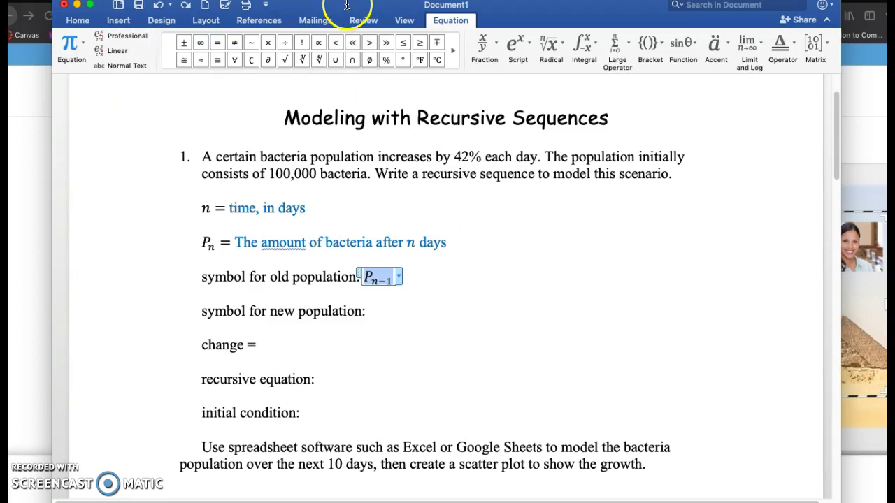
pyautogui.click(111, 20)
pyautogui.click(77, 20)
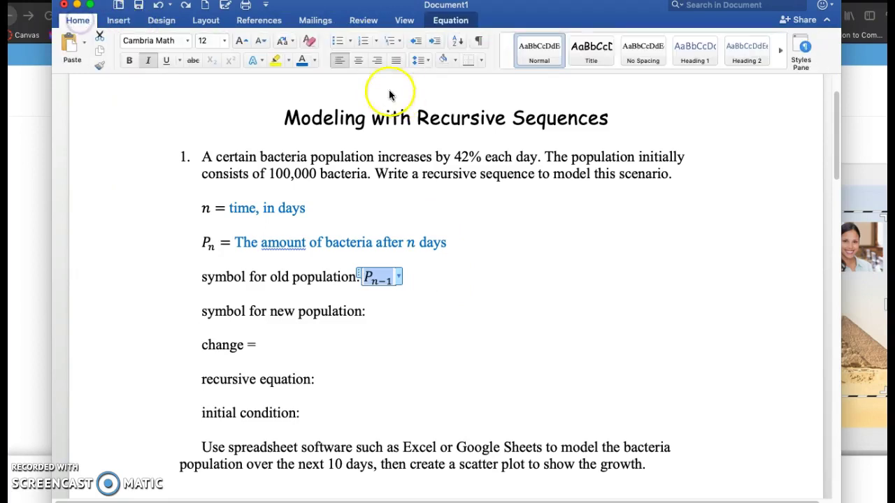
pyautogui.click(453, 286)
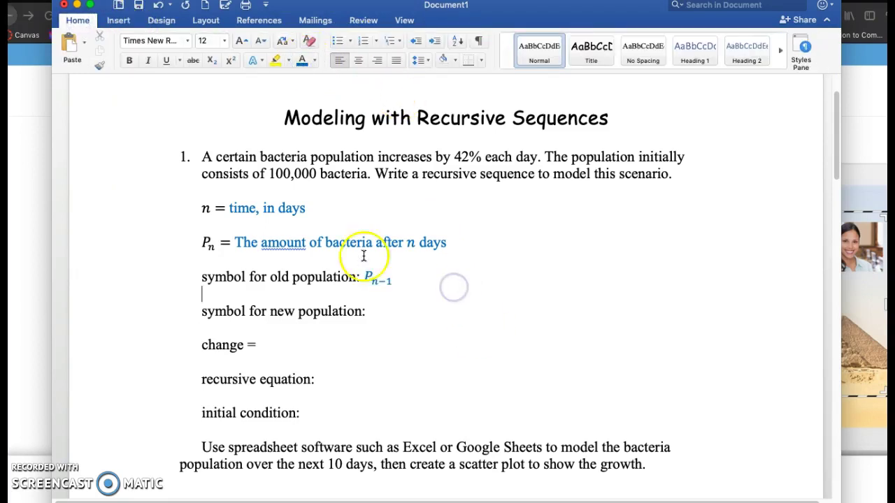
# Step: Enter P_n as a blue equation after the new population label
pyautogui.click(386, 318)
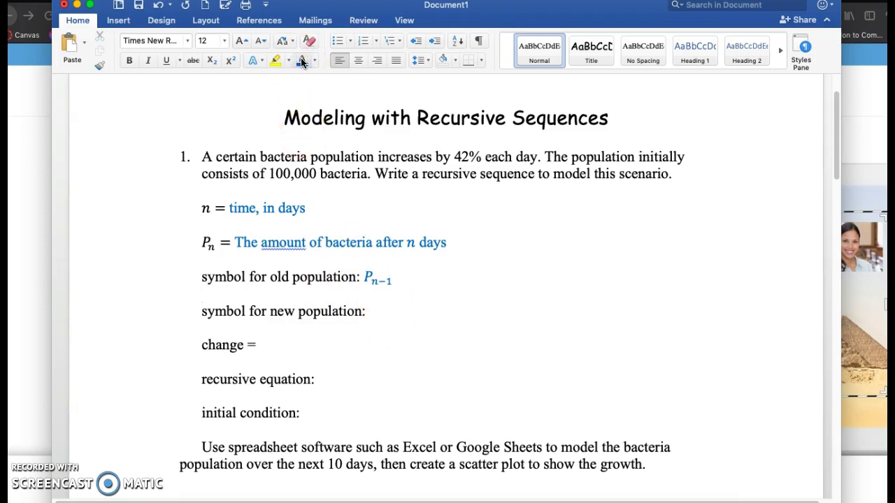
pyautogui.hotkey('ctrl', '=')
pyautogui.write('P-')
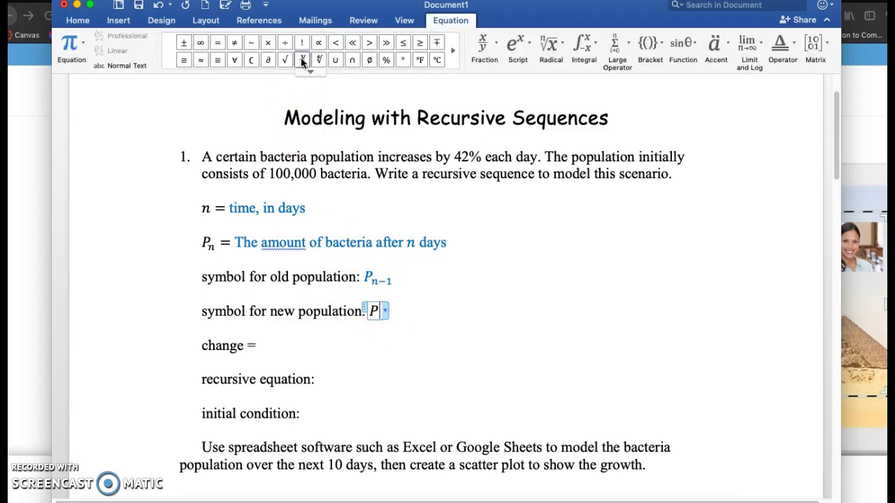
pyautogui.press('BackSpace')
pyautogui.write('_n')
pyautogui.click(413, 307)
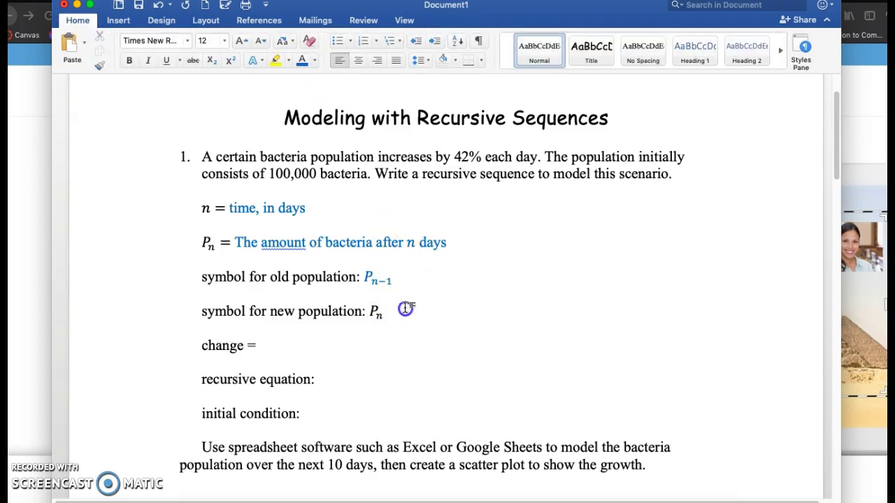
pyautogui.moveTo(402, 307); pyautogui.dragTo(371, 310)
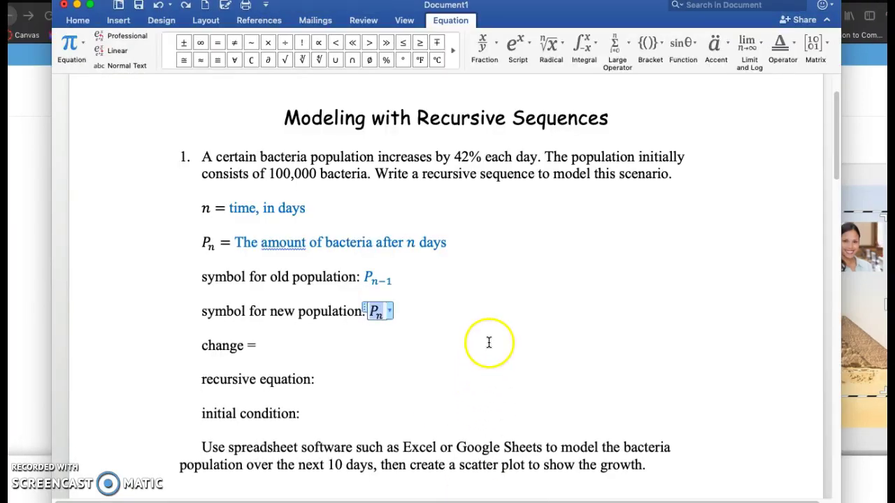
pyautogui.click(81, 21)
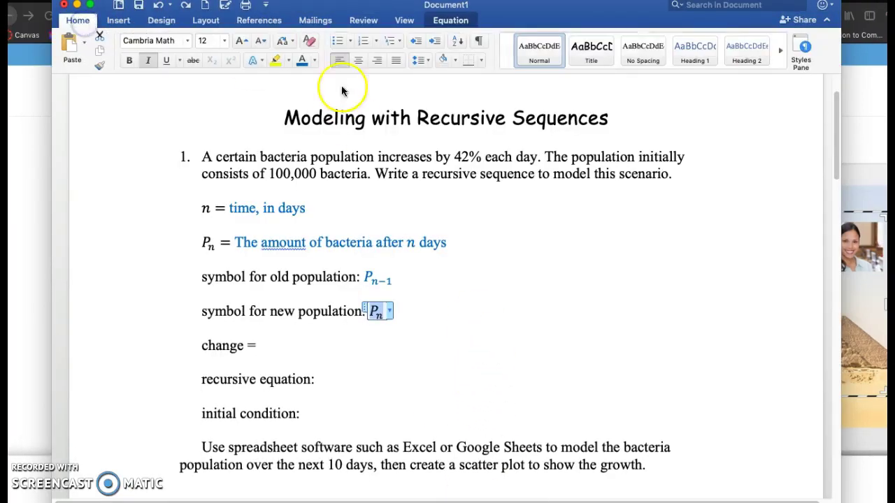
pyautogui.click(462, 329)
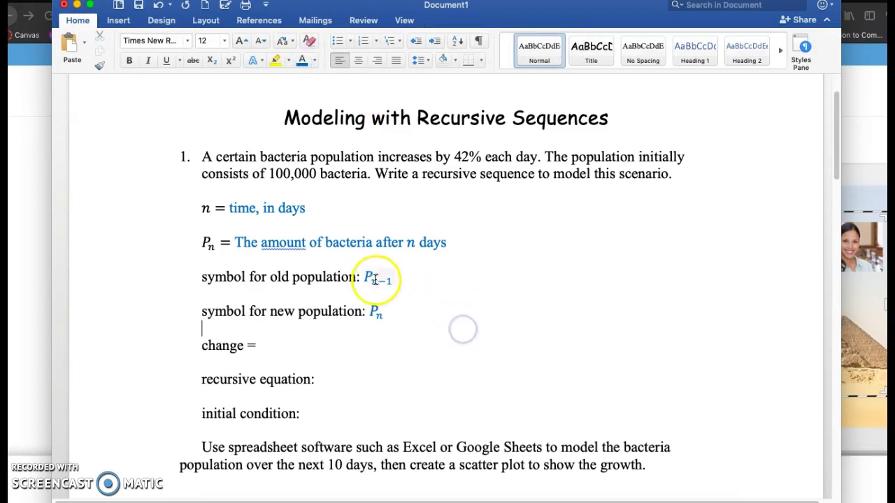
pyautogui.click(381, 323)
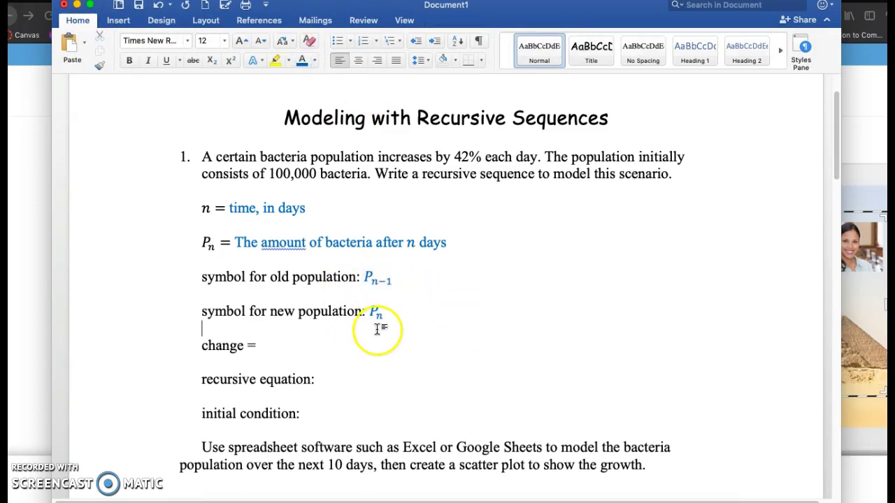
pyautogui.click(277, 345)
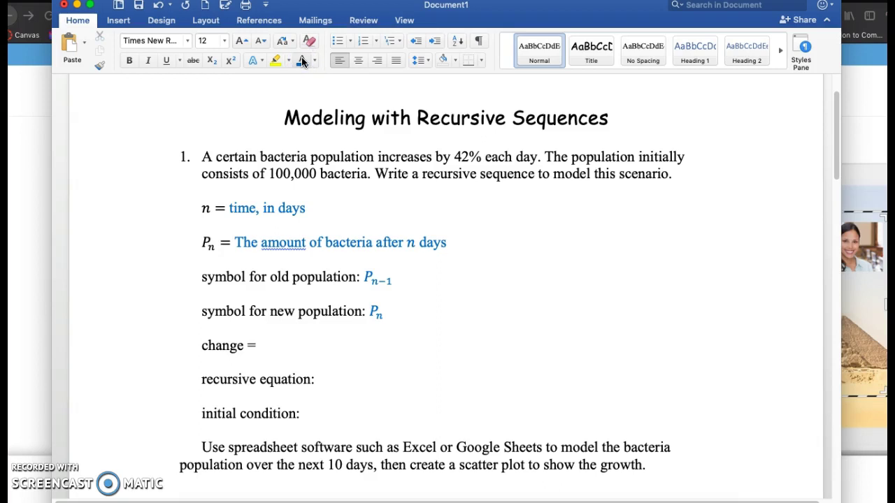
# Step: Enter the change as the blue equation +0.42·P_(n−1) after 'change ='
pyautogui.hotkey('ctrl', '=')
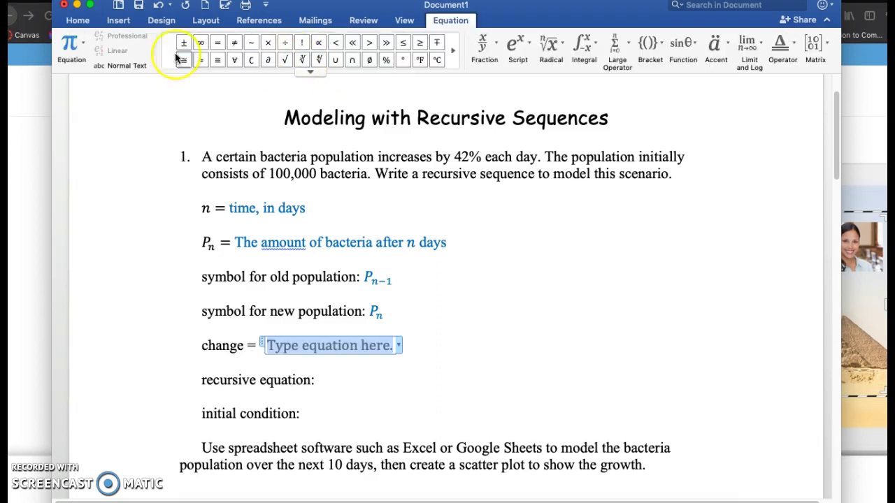
pyautogui.click(79, 21)
pyautogui.click(302, 61)
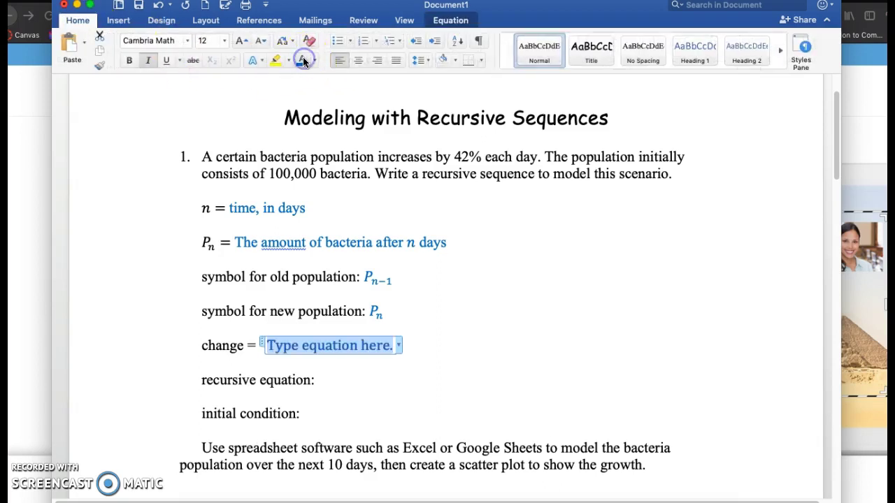
pyautogui.write('+')
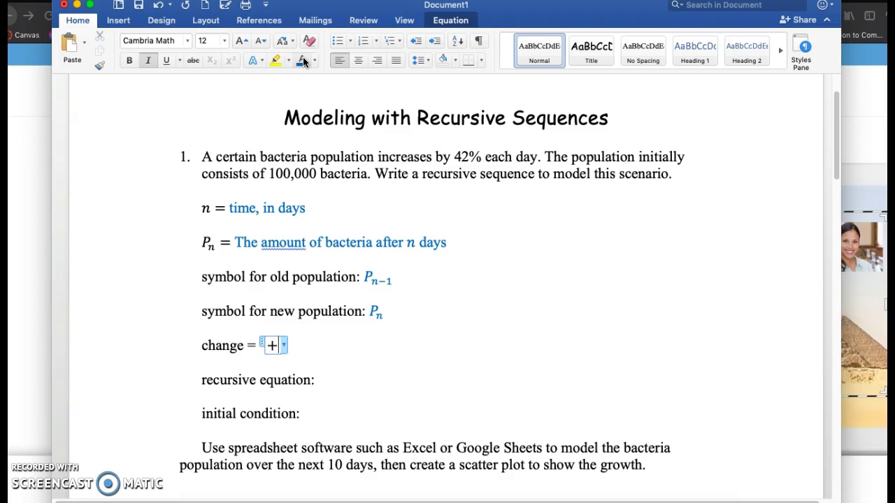
pyautogui.write('0.42')
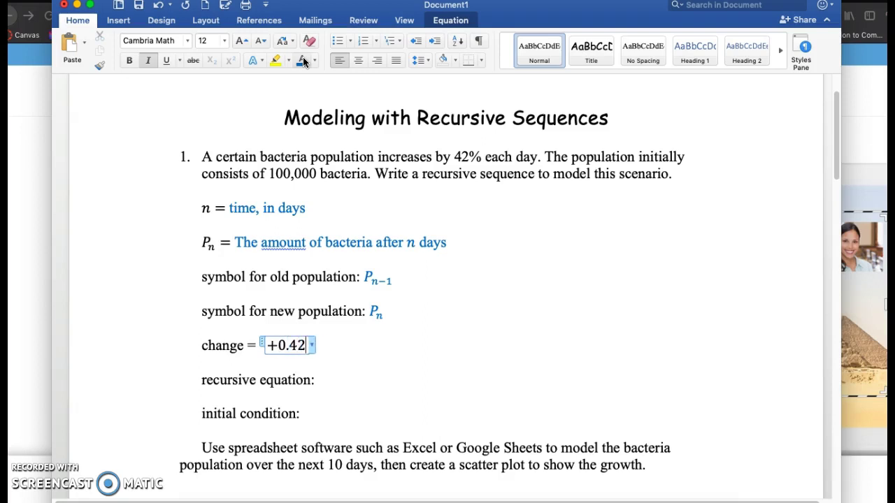
pyautogui.write('\\cdot P')
pyautogui.write('_(n')
pyautogui.write('-1')
pyautogui.press('space')
pyautogui.press('Right')
pyautogui.click(369, 352)
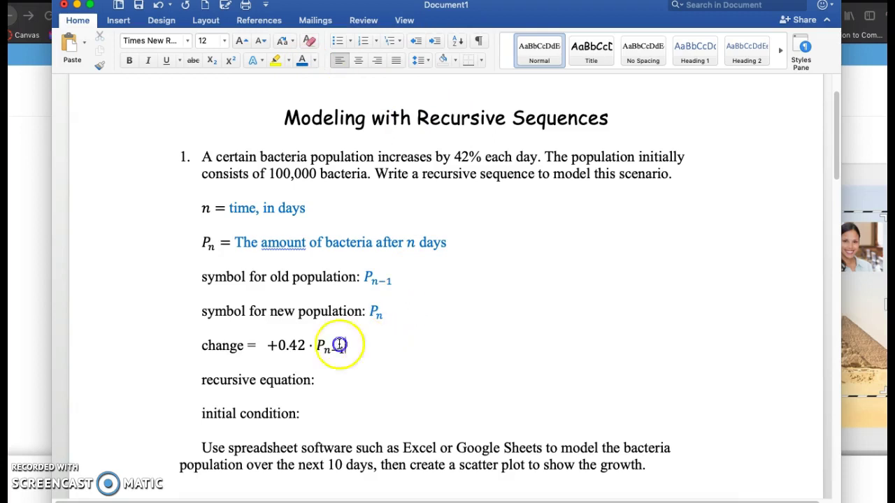
pyautogui.moveTo(336, 346); pyautogui.dragTo(251, 346)
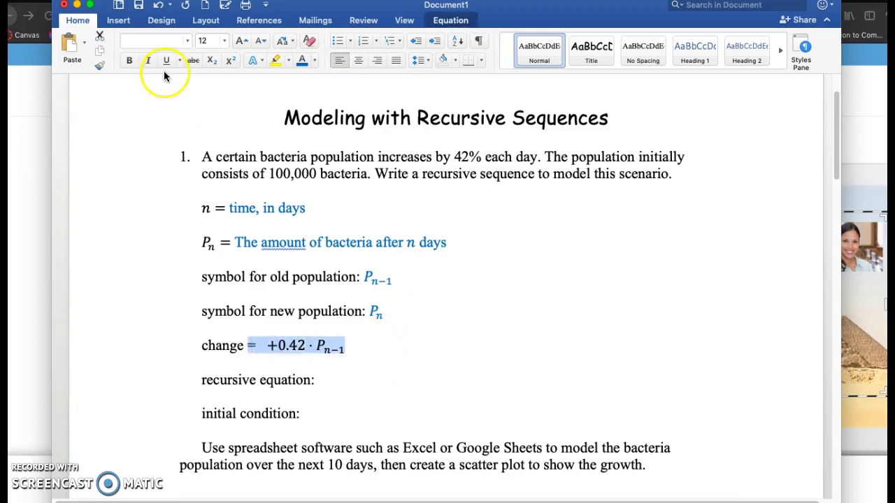
pyautogui.click(376, 373)
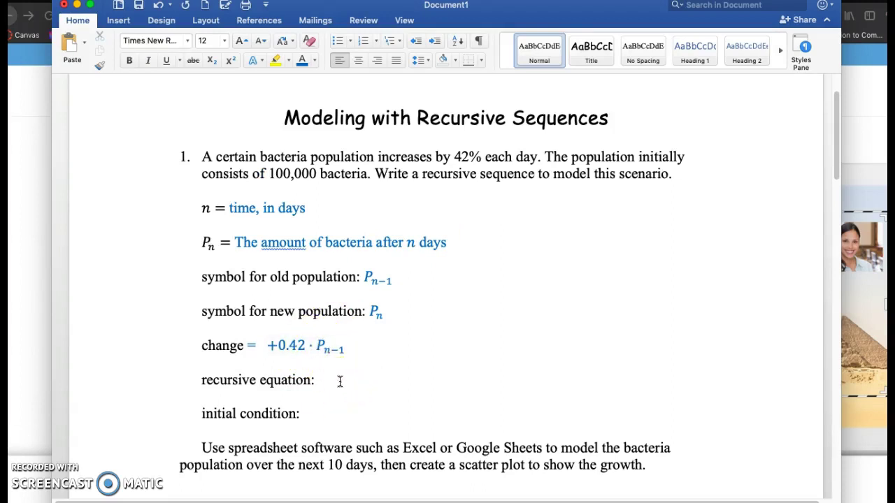
# Step: Write the recursive equation P_n = P_(n−1) + 0.42·P_(n−1) in blue
pyautogui.hotkey('ctrl', '=')
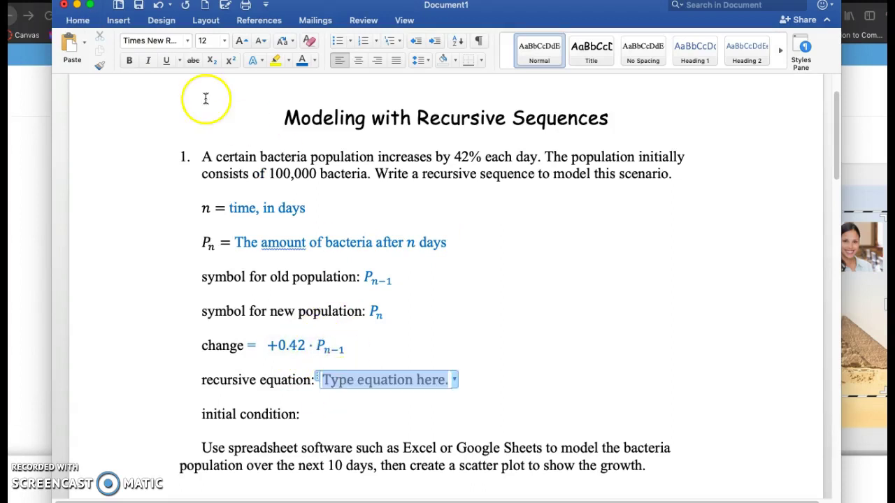
pyautogui.click(77, 21)
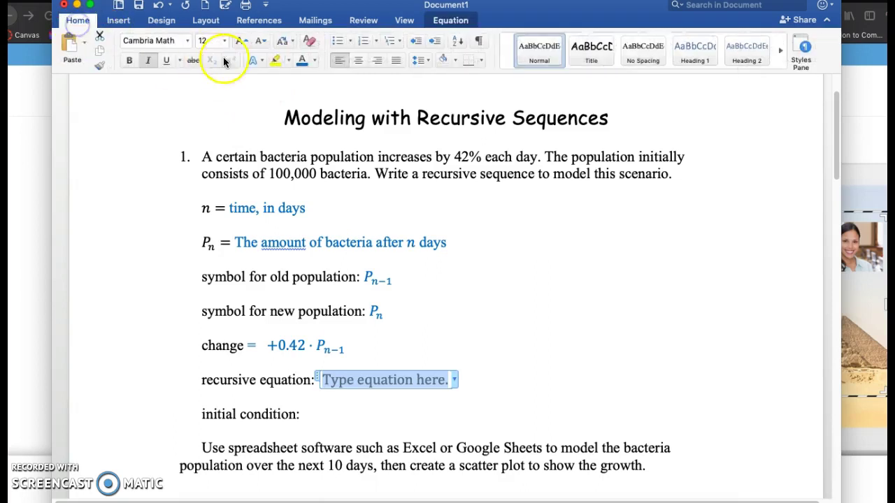
pyautogui.click(305, 60)
pyautogui.write('P')
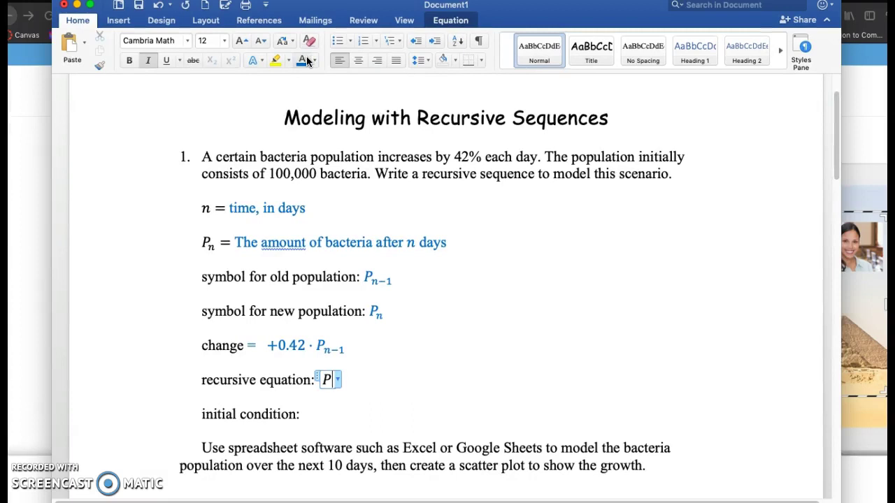
pyautogui.write('_n =')
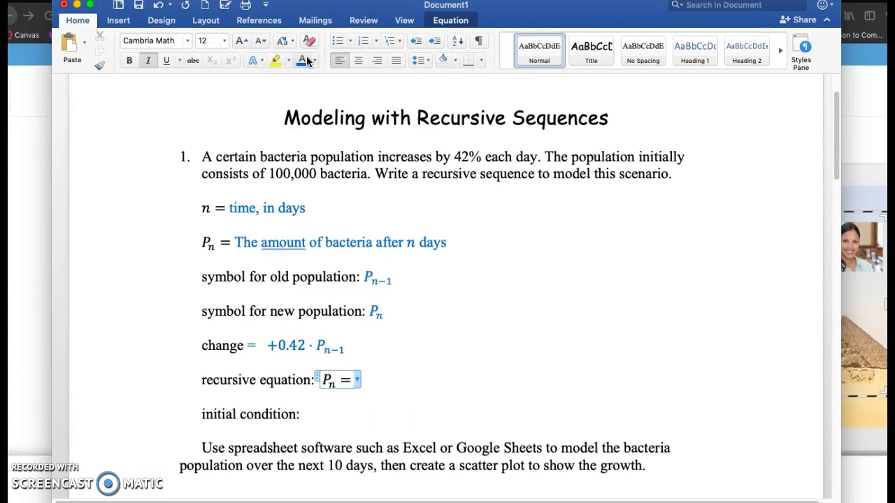
pyautogui.write(' P_(')
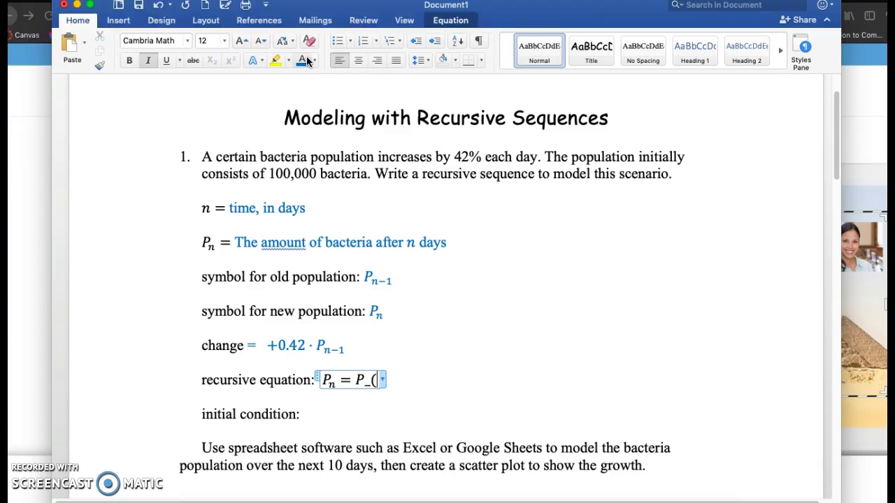
pyautogui.write('n-1)')
pyautogui.click(371, 211)
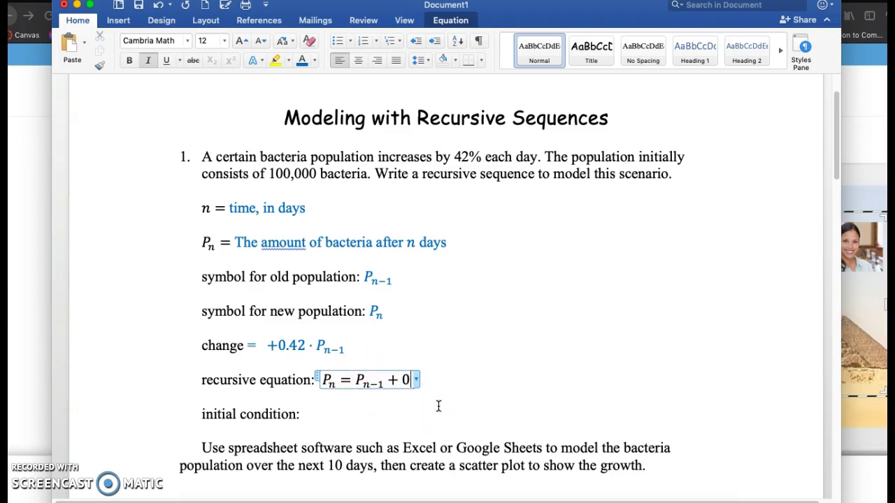
pyautogui.write('\\cdo')
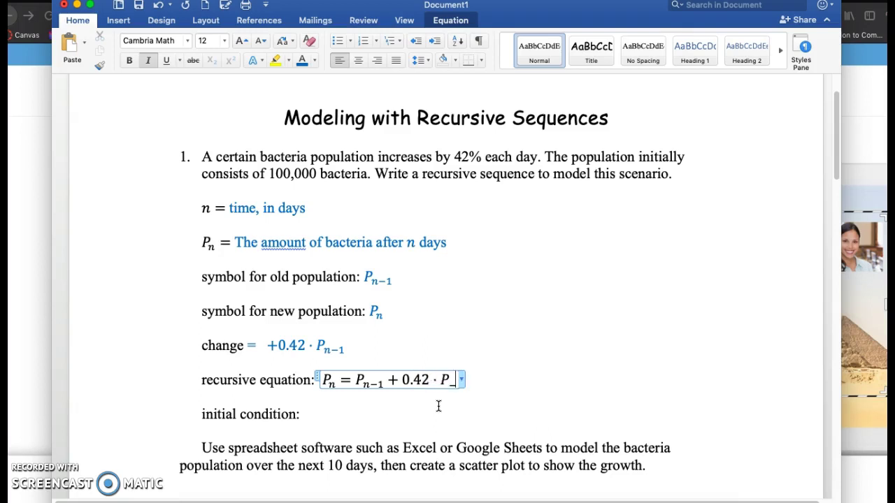
pyautogui.write(')')
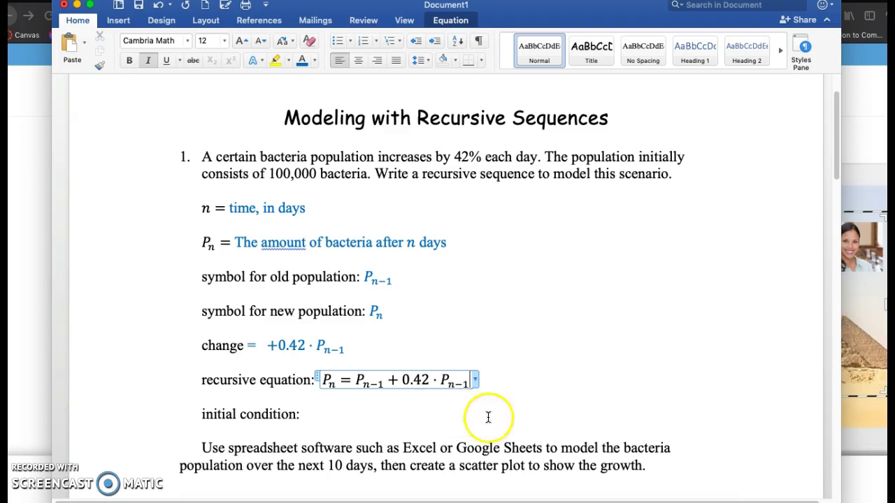
pyautogui.moveTo(479, 380); pyautogui.dragTo(323, 378)
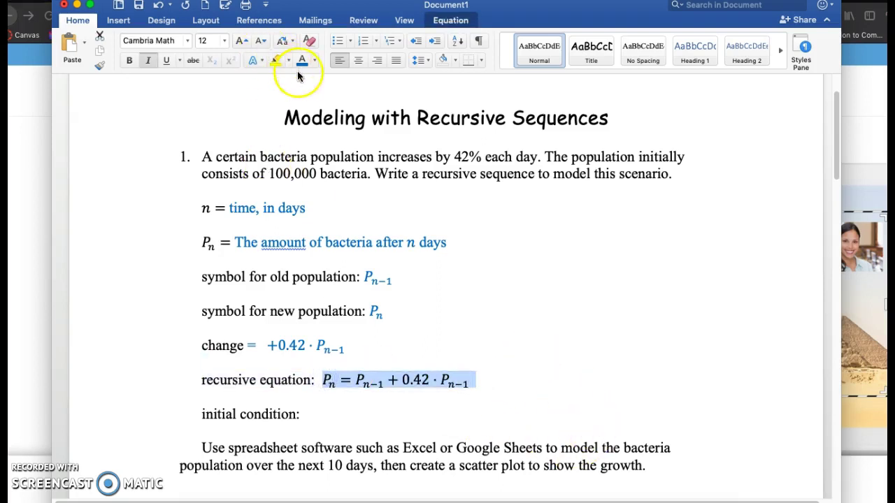
pyautogui.click(520, 370)
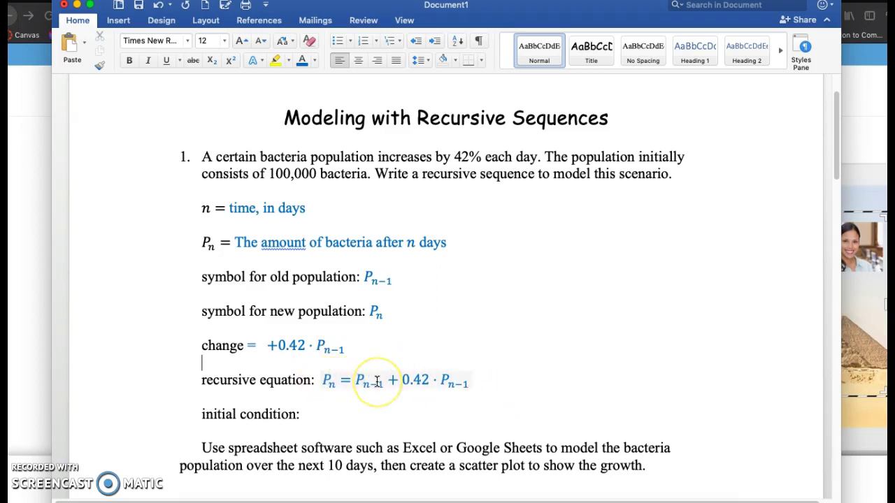
pyautogui.click(436, 380)
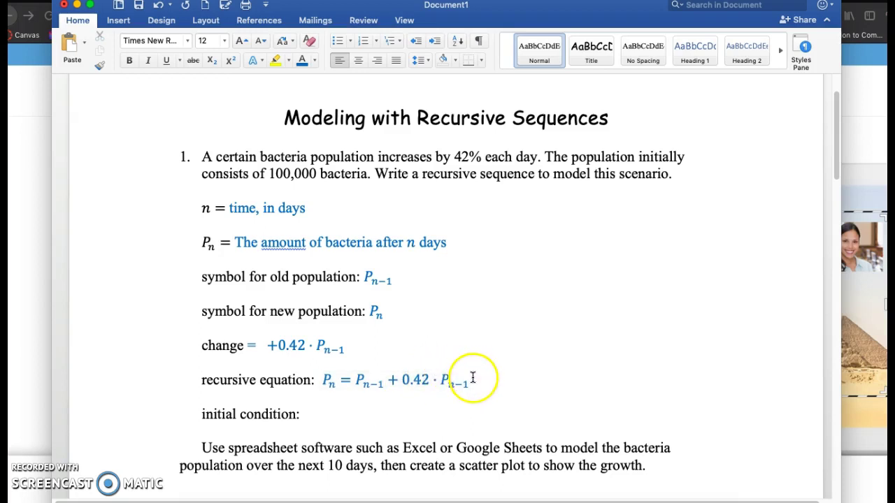
pyautogui.click(501, 383)
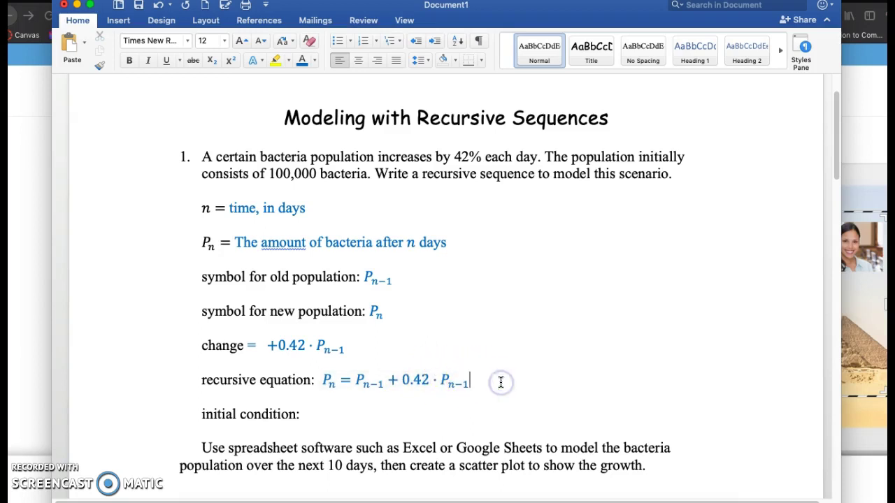
# Step: Add the simplified equation P_n = 1.42·P_(n−1) on a new line below
pyautogui.press('BackSpace')
pyautogui.press('Return')
pyautogui.hotkey('ctrl', '=')
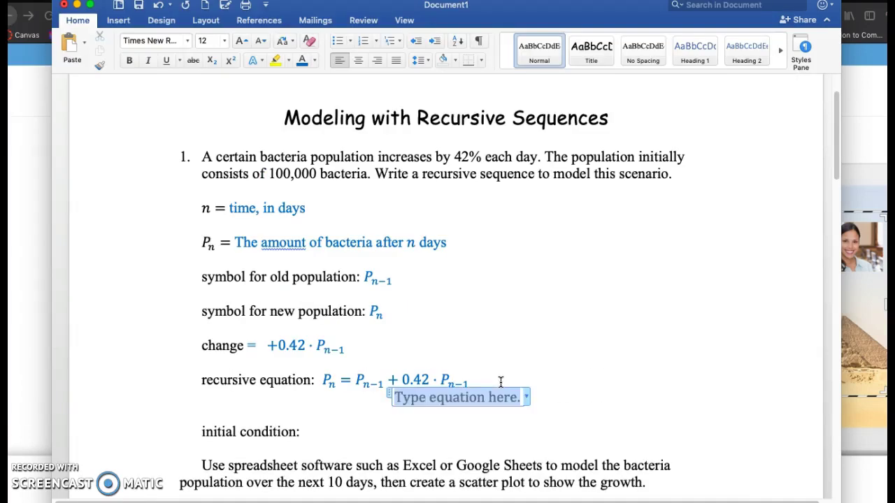
pyautogui.write('P')
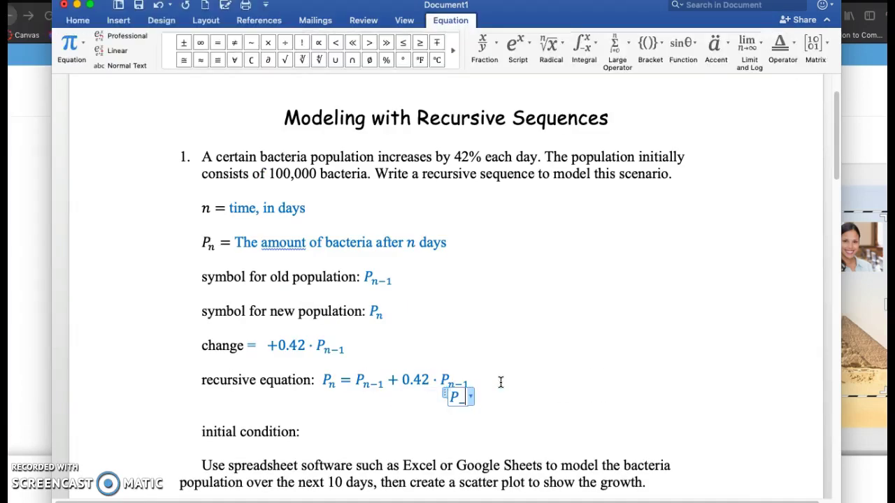
pyautogui.write('_n =')
pyautogui.click(501, 385)
pyautogui.write('1.')
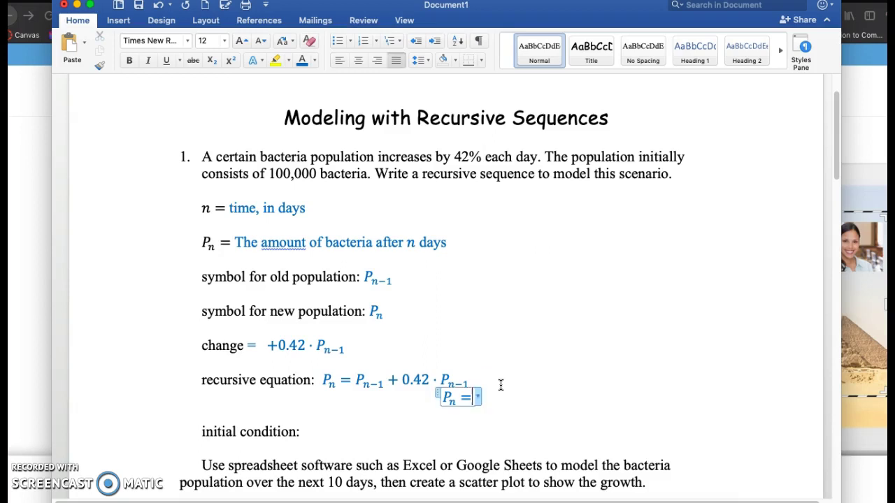
pyautogui.click(500, 385)
pyautogui.write('1.42')
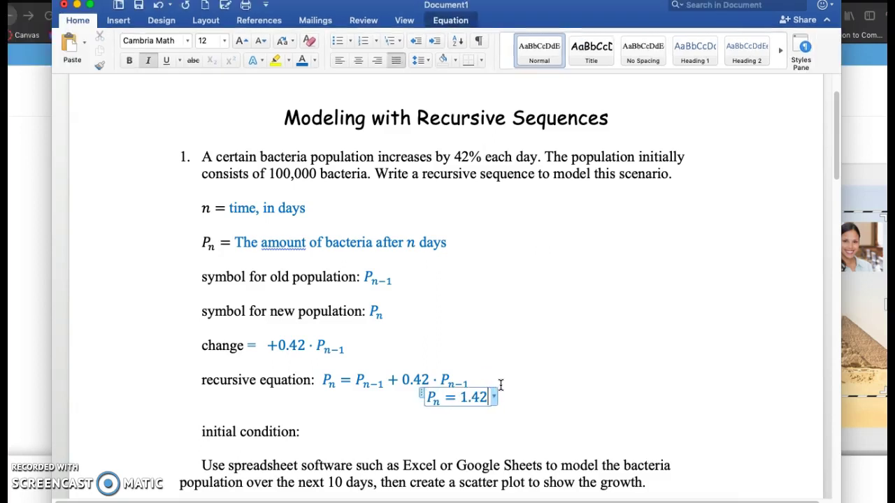
pyautogui.write('\\cdot P')
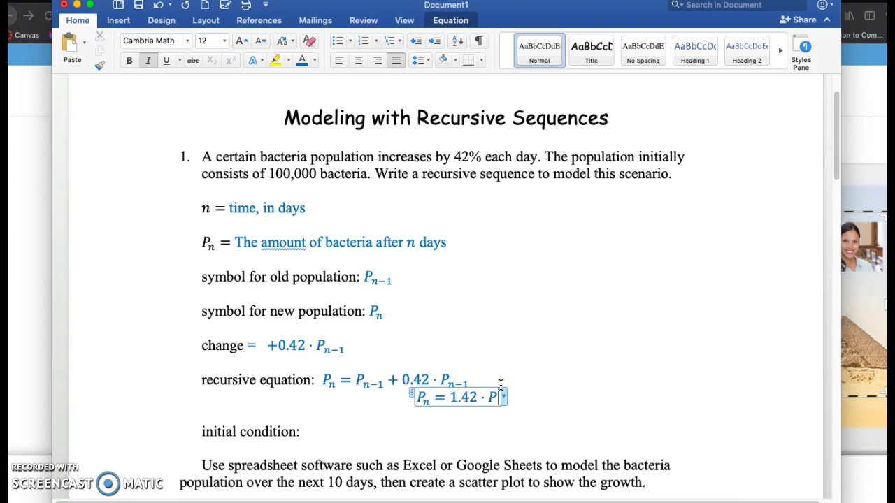
pyautogui.write('_(n-1)')
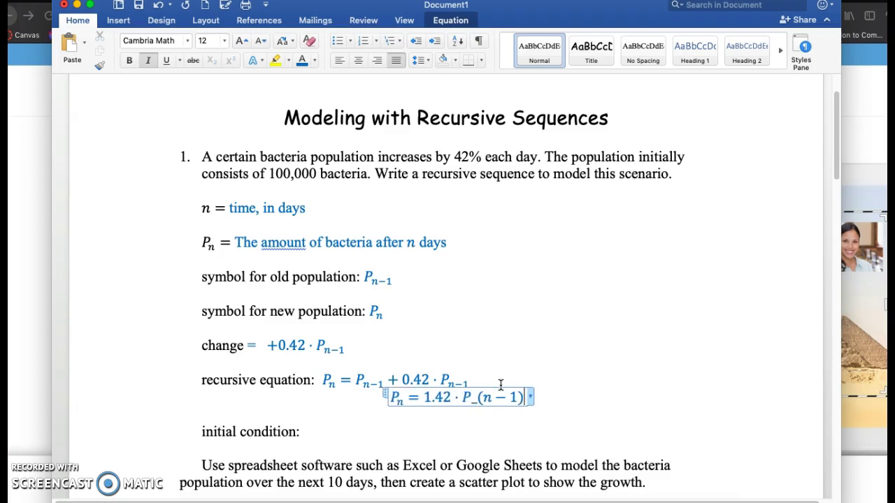
pyautogui.click(632, 425)
# Step: Insert a blank line between the recursive and simplified equations
pyautogui.click(501, 380)
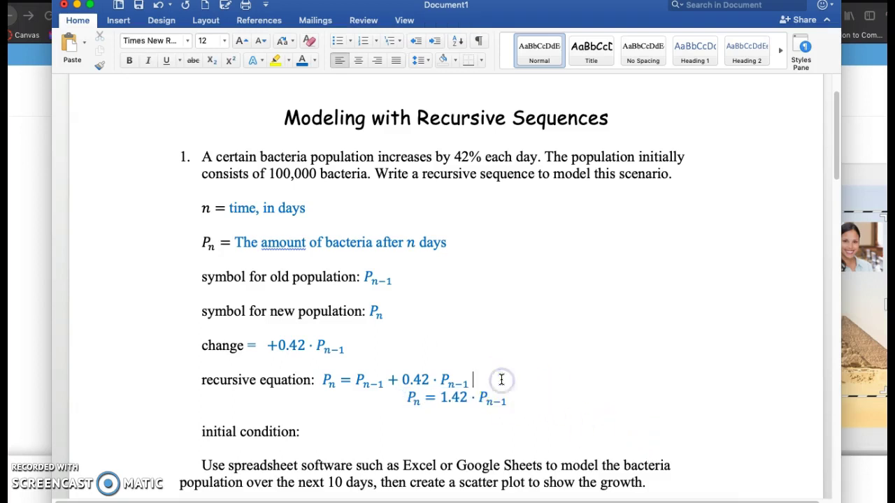
pyautogui.press('Return')
pyautogui.moveTo(363, 380); pyautogui.dragTo(406, 381)
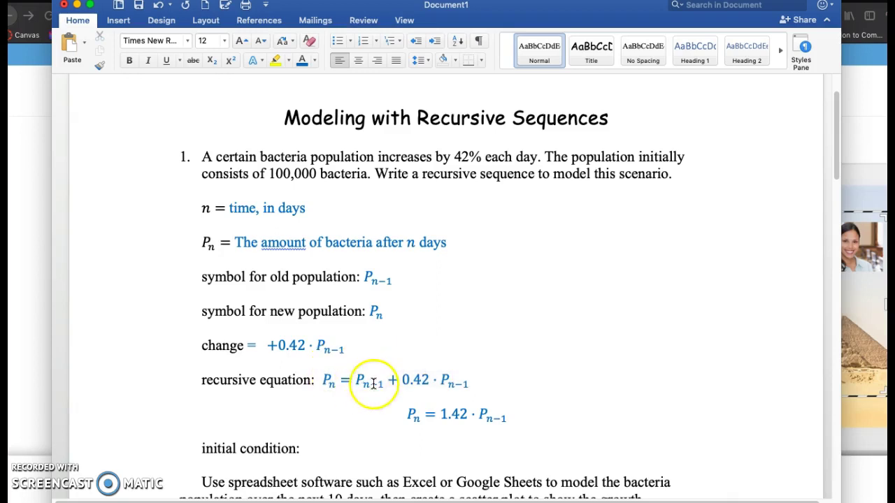
pyautogui.scroll(-1, 454, 381)
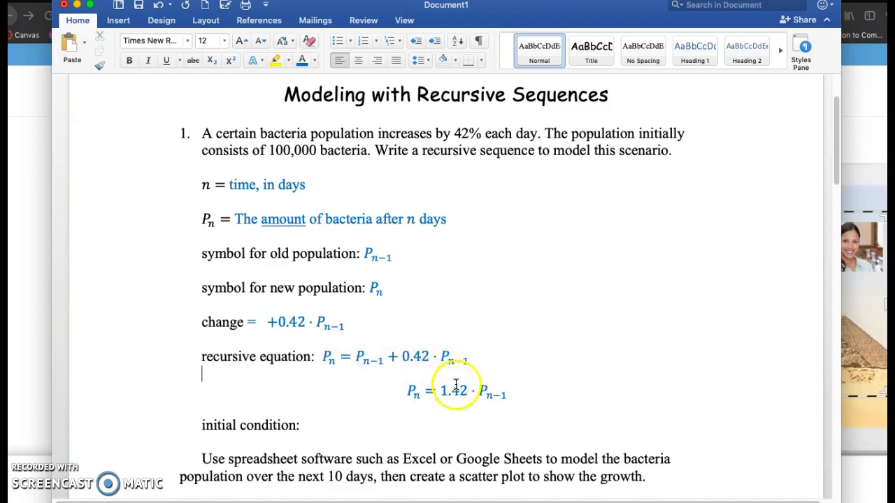
# Step: Enter the initial condition P₀ = 100000 in blue, removing an accidental cube-root symbol
pyautogui.click(323, 425)
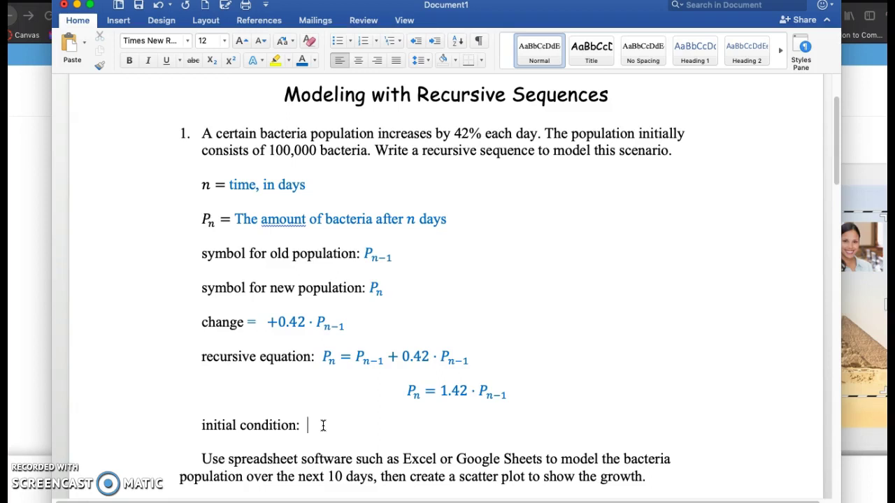
pyautogui.hotkey('ctrl', '=')
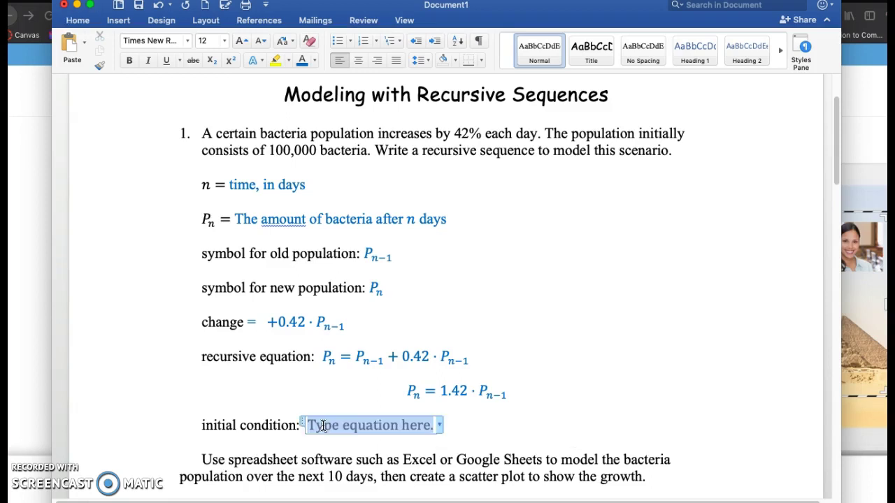
pyautogui.write('P')
pyautogui.write('_')
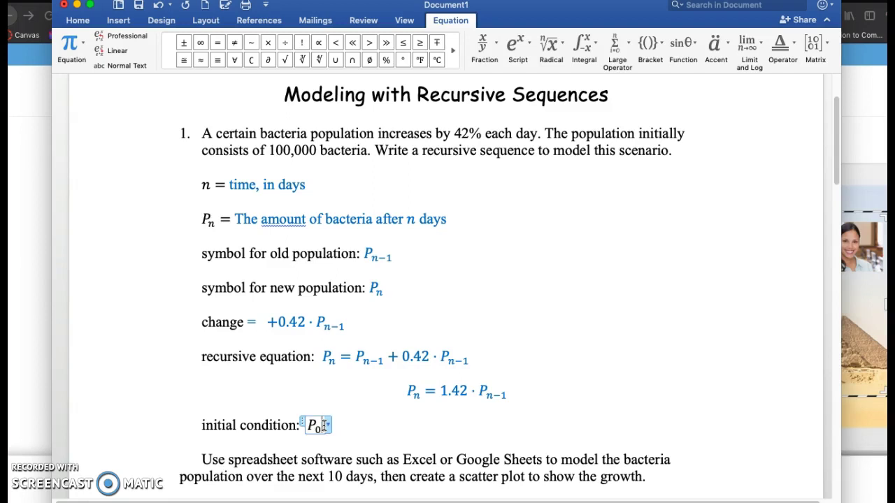
pyautogui.click(374, 442)
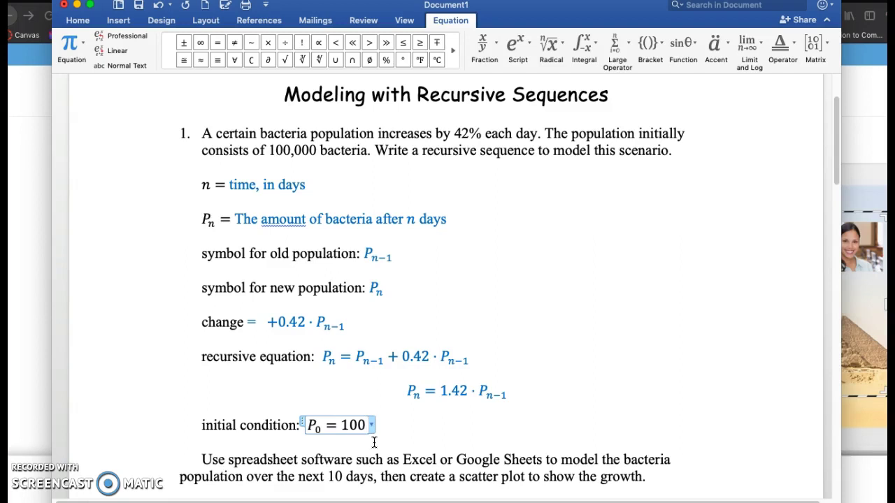
pyautogui.press('Return')
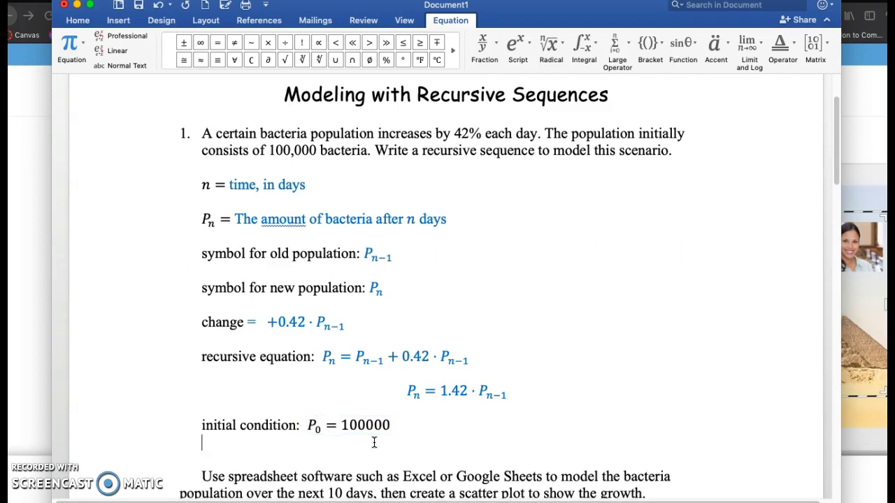
pyautogui.click(303, 424)
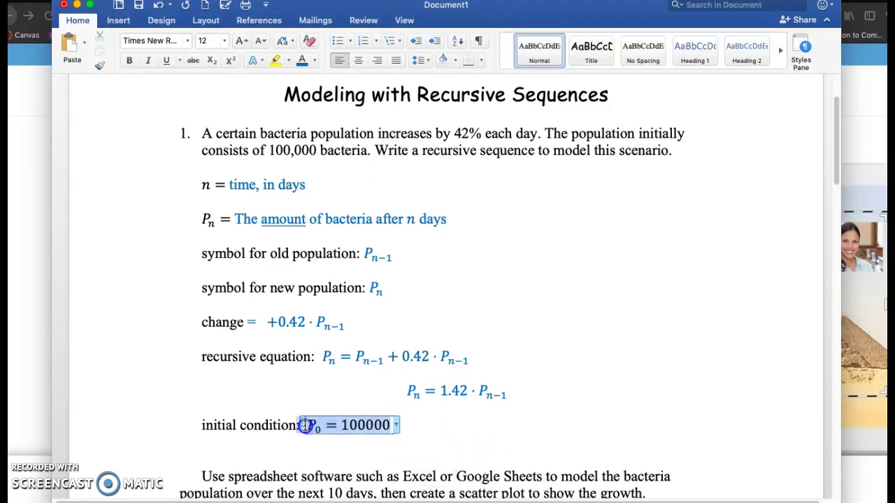
pyautogui.click(302, 60)
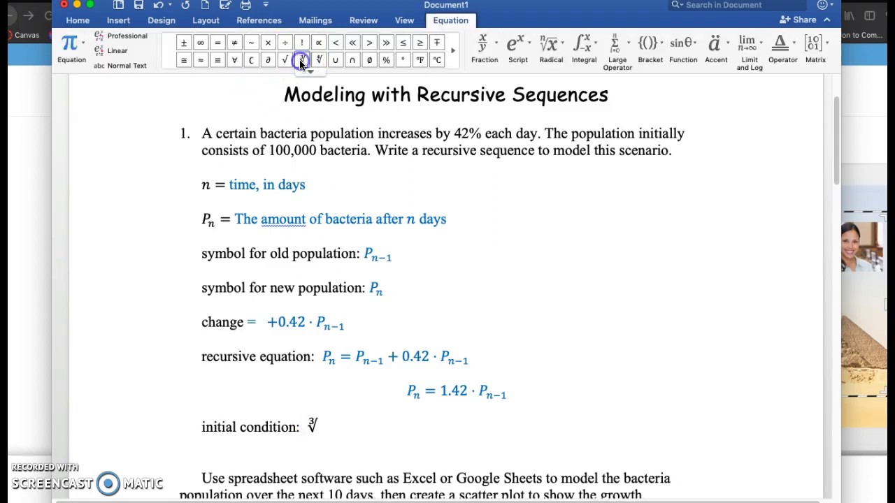
pyautogui.press('super+z')
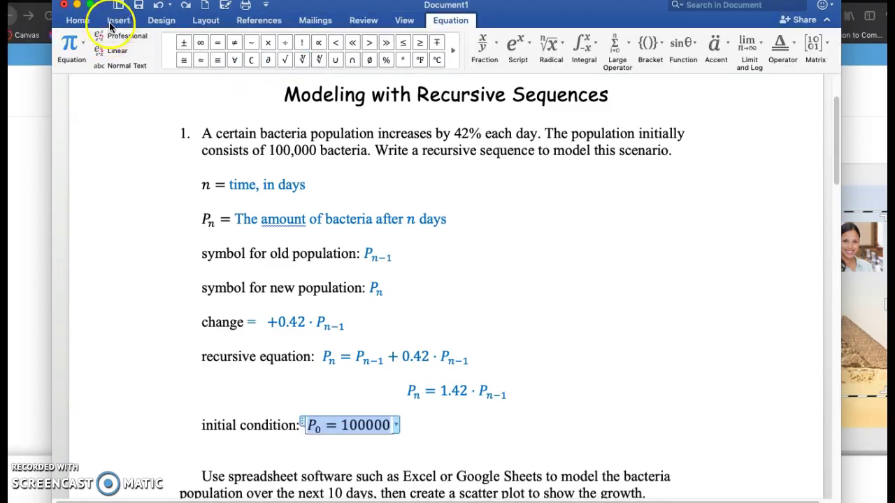
pyautogui.click(78, 20)
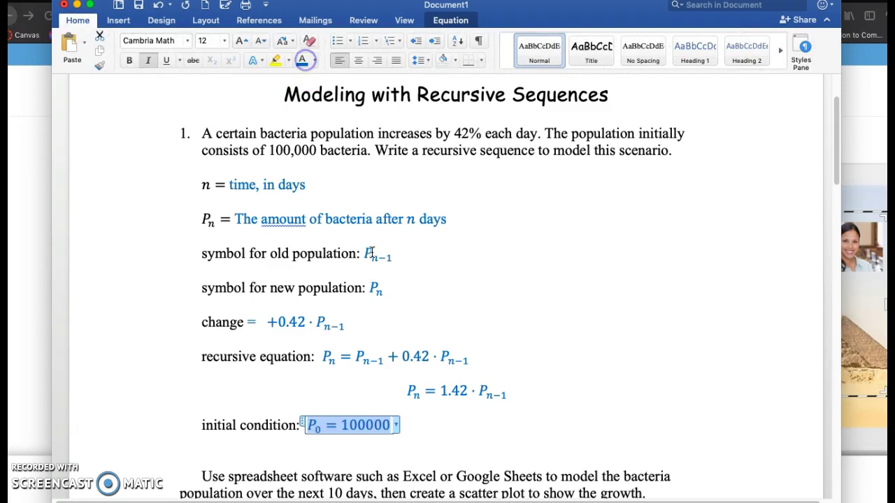
pyautogui.click(462, 452)
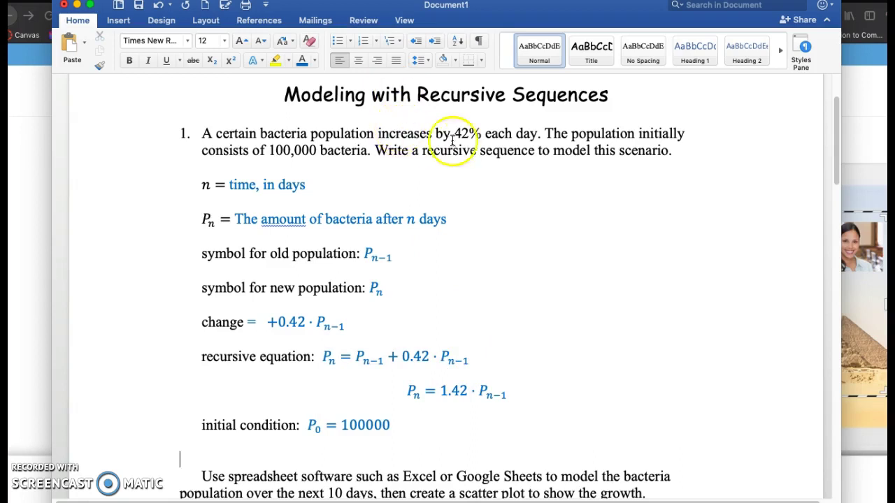
# Step: Add a blank line before the paragraph about using spreadsheet software
pyautogui.scroll(-2, 450, 274)
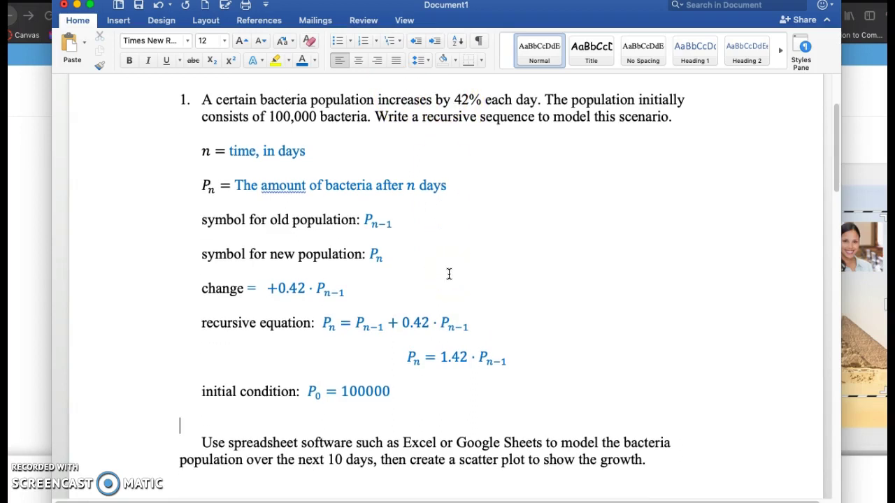
pyautogui.scroll(-1, 449, 274)
pyautogui.press('Return')
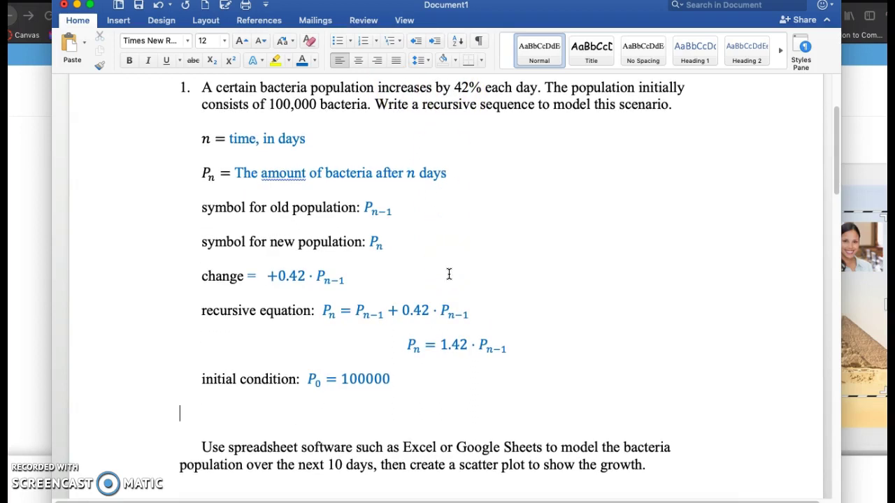
pyautogui.scroll(-5, 480, 283)
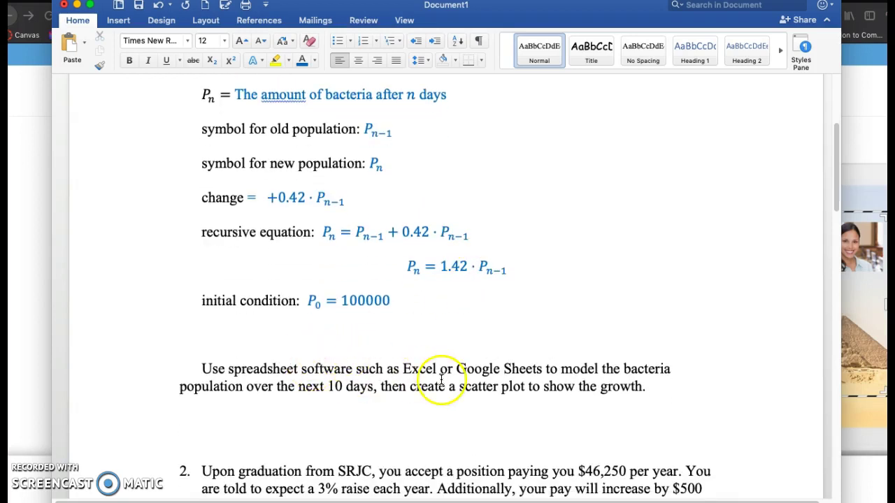
pyautogui.scroll(3, 442, 379)
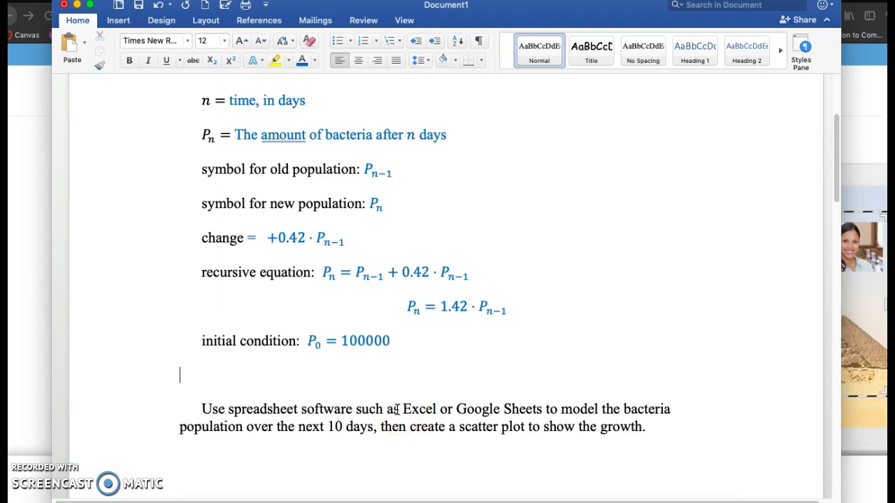
# Step: Write the equation P₁ = P₀ + 0.42·P₀ = 100,000 + 0.42(100,000) = 142,000
pyautogui.hotkey('ctrl', '=')
pyautogui.write('P')
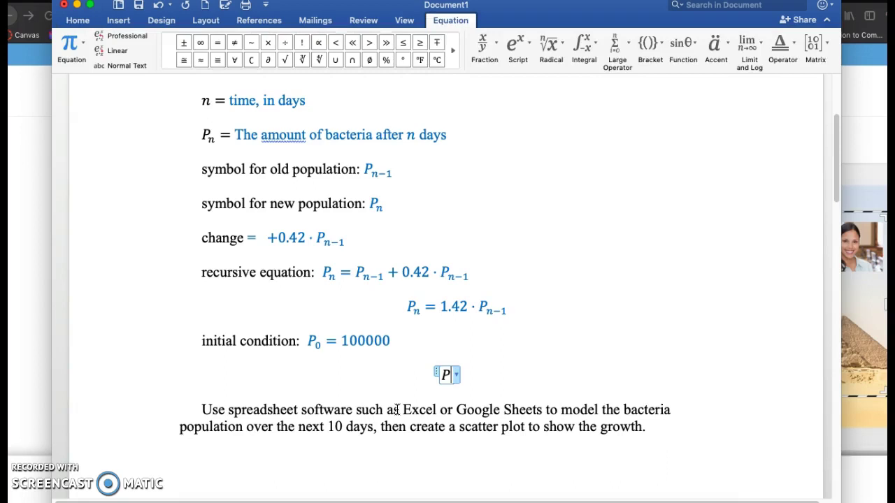
pyautogui.write('_1=')
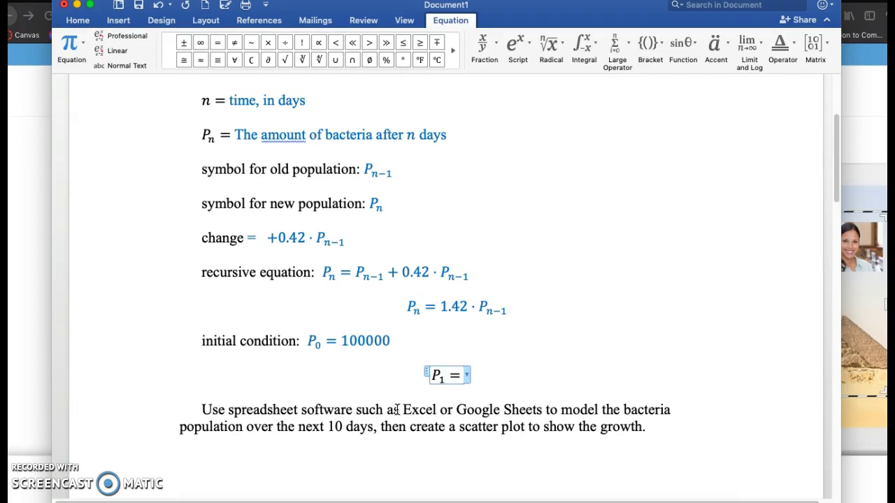
pyautogui.write('P_0 ')
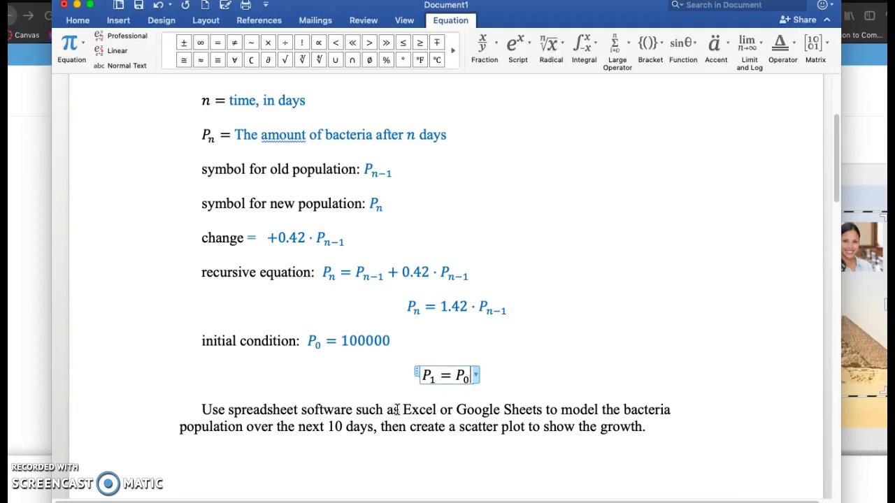
pyautogui.write('+')
pyautogui.write('.42\\cdot ')
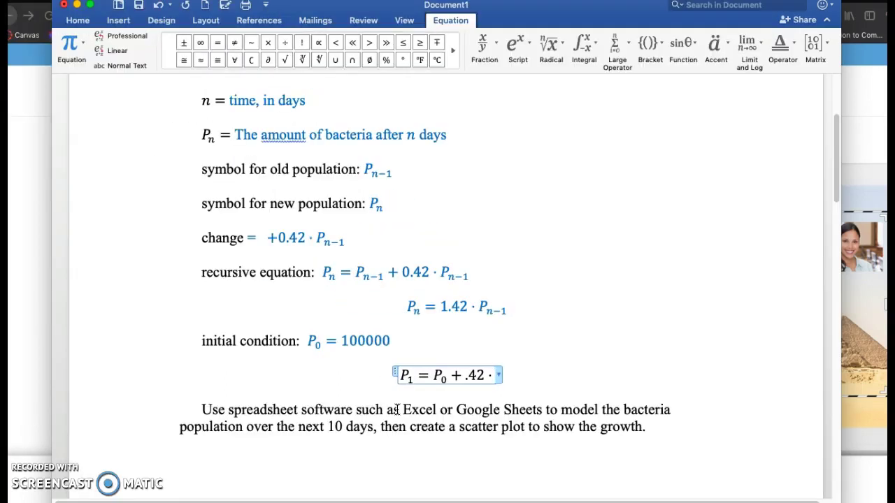
pyautogui.write('P_0 =')
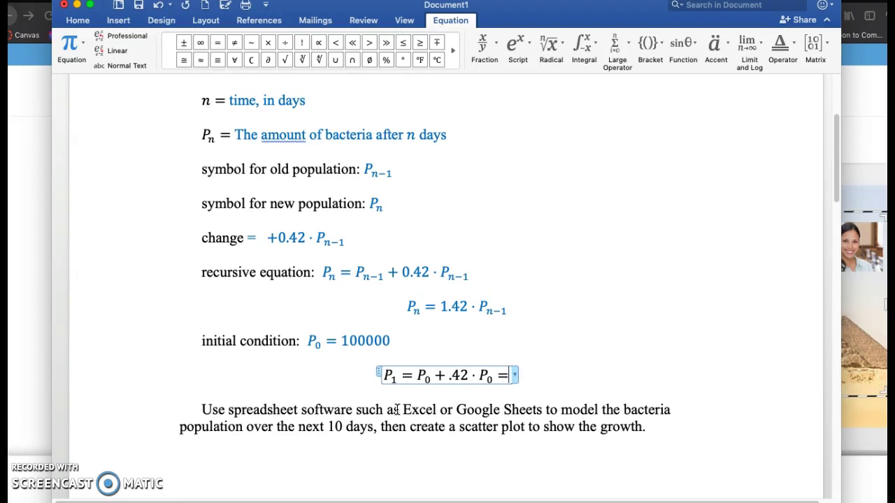
pyautogui.write('100,00')
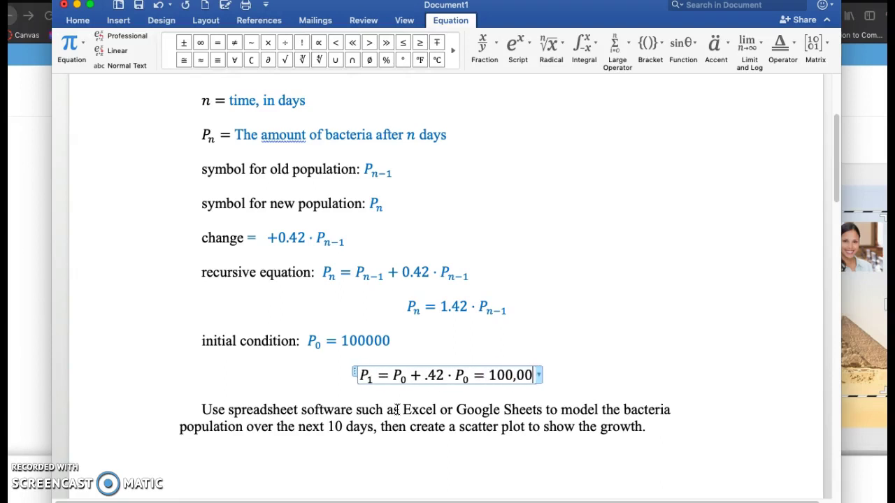
pyautogui.write('0+0.42(100,000)')
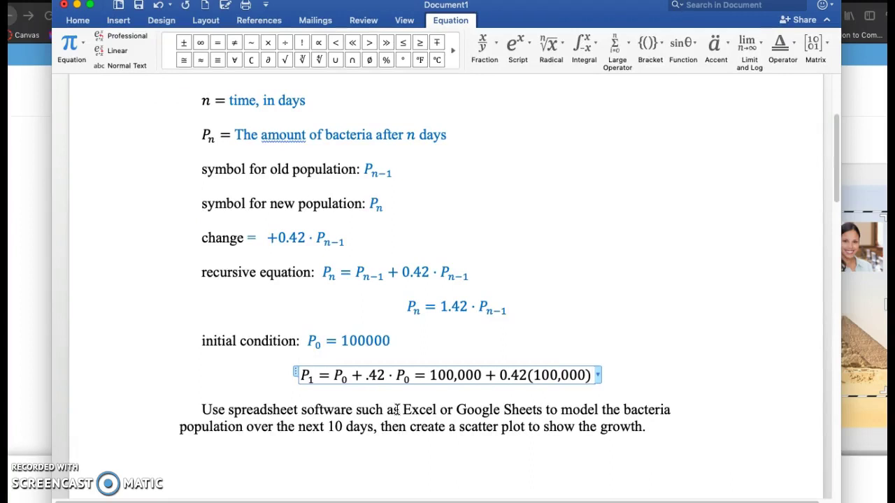
pyautogui.write('=')
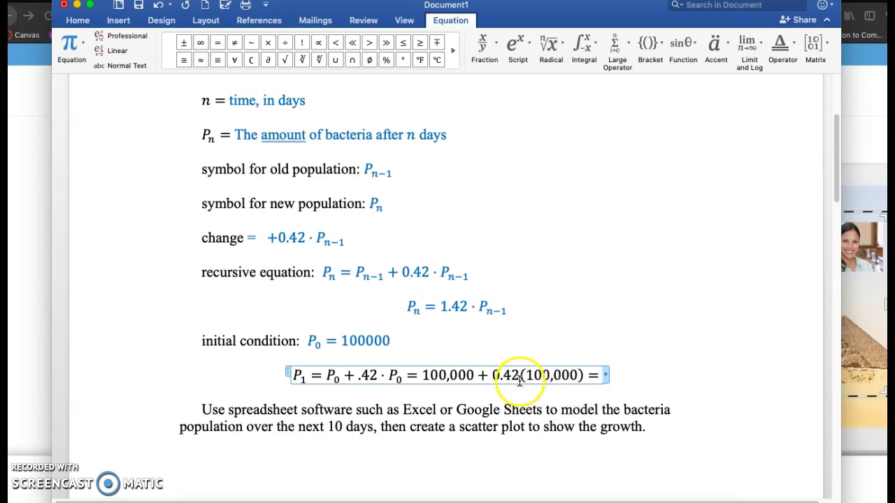
pyautogui.write('142')
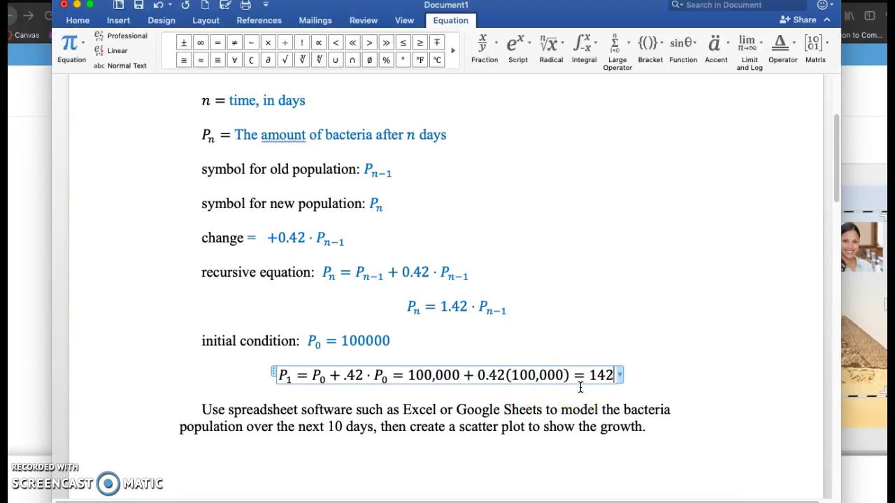
pyautogui.write(',000')
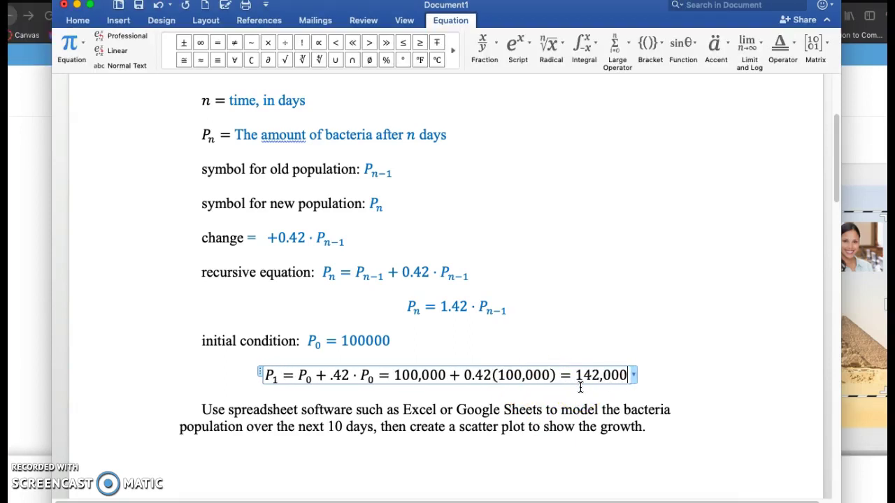
pyautogui.press('Right')
# Step: Two lines below, write P₂ = P₁ + 0.42·P₁ = 142,000 + 0.42·142,000
pyautogui.press('Return')
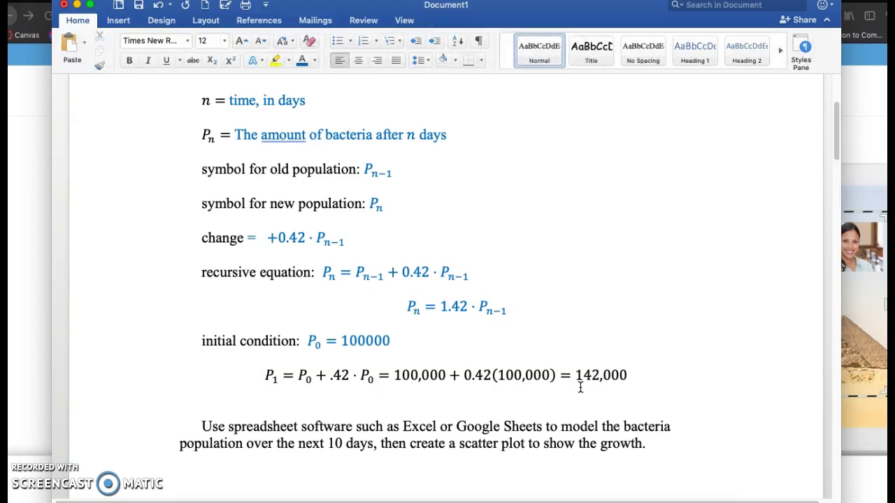
pyautogui.press('Return')
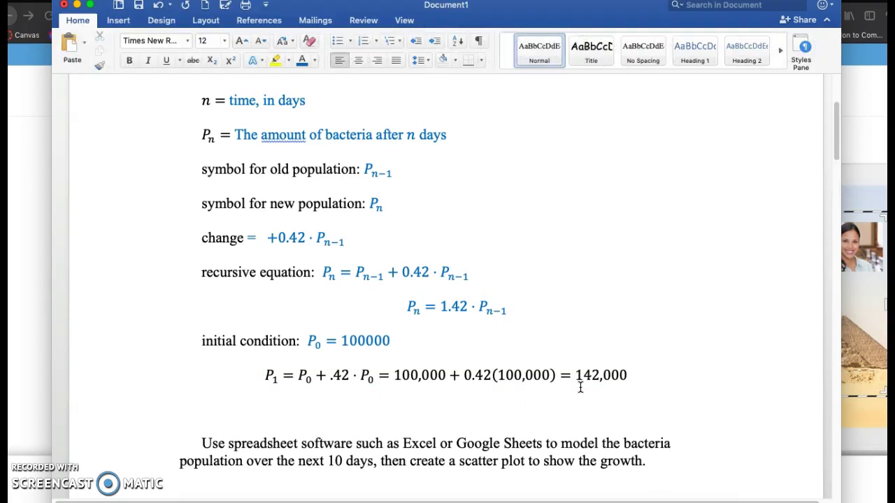
pyautogui.hotkey('ctrl', '=')
pyautogui.write('P')
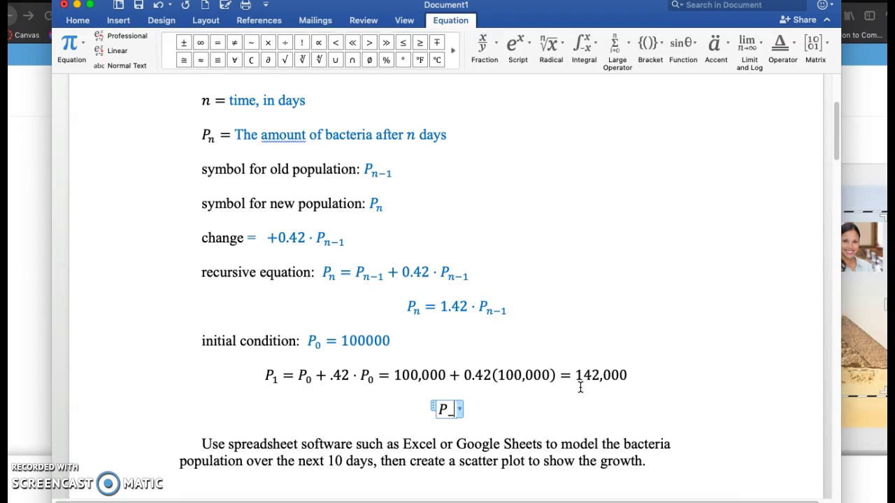
pyautogui.write('_2 =')
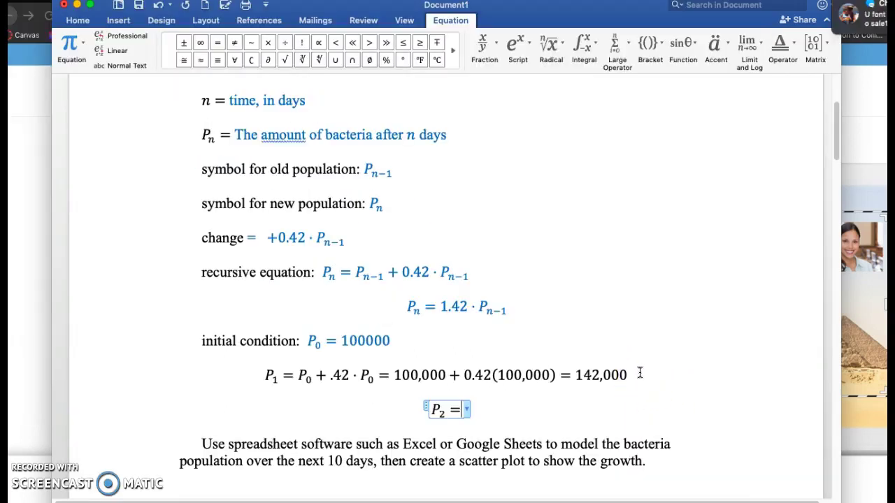
pyautogui.write('P_1')
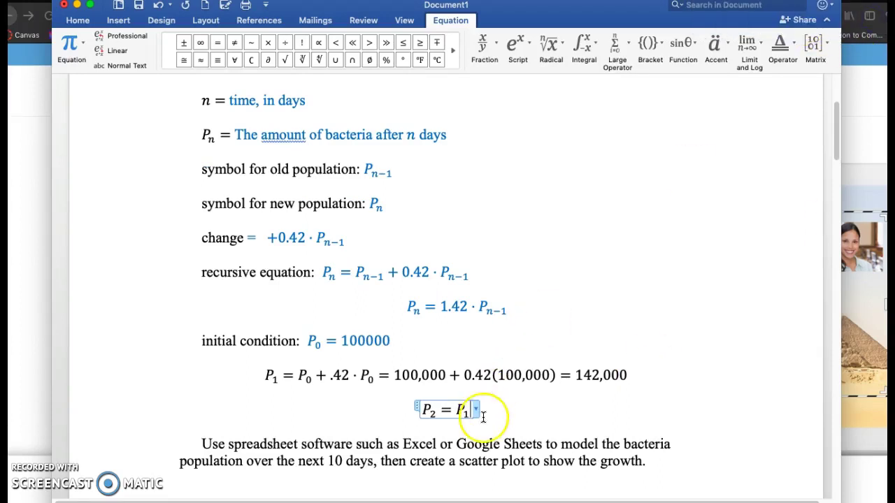
pyautogui.write('+ ')
pyautogui.write('0.42')
pyautogui.write('\\cdot P_1')
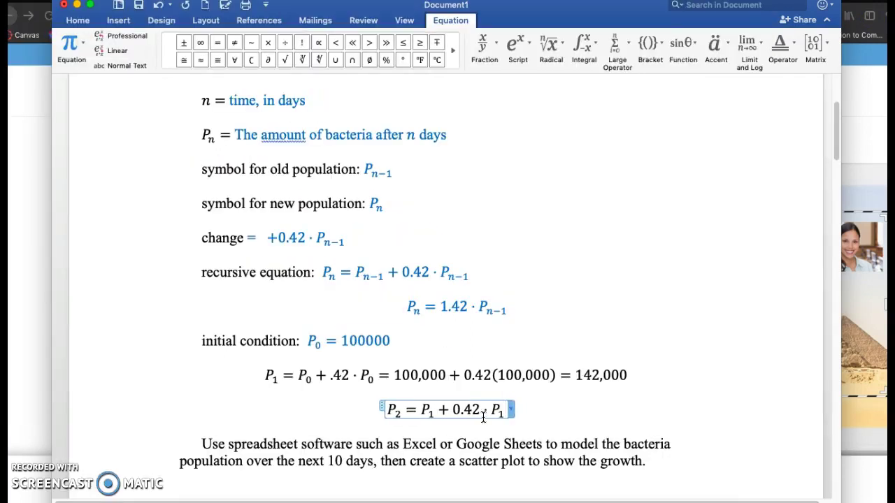
pyautogui.write('  =')
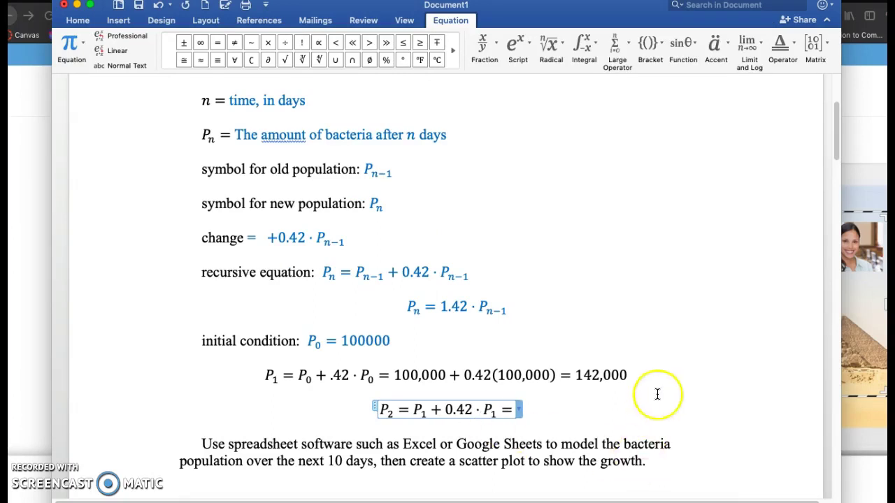
pyautogui.write('142,000 +')
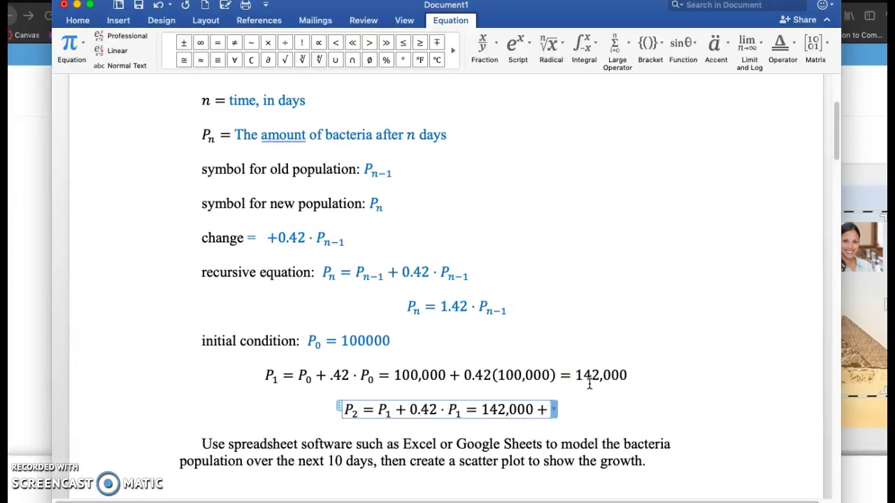
pyautogui.write(' 0.42\\cdot ')
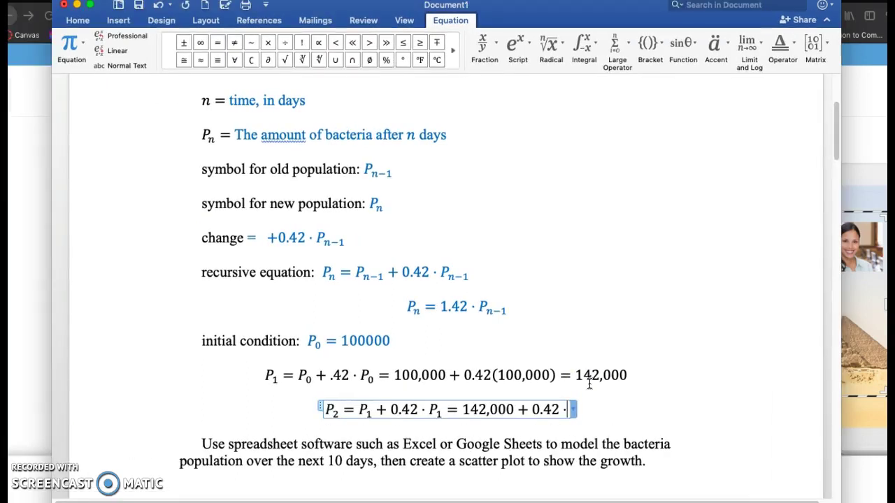
pyautogui.write('142')
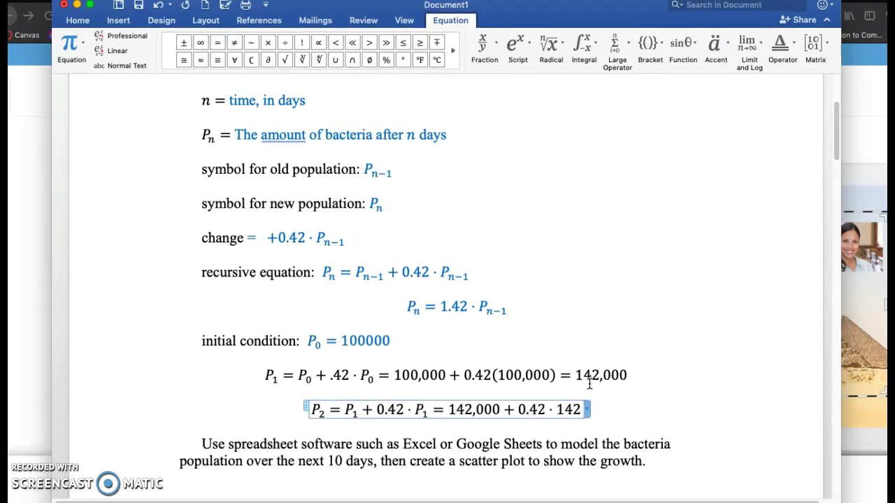
pyautogui.write(',000 bacteria population after 2 days.')
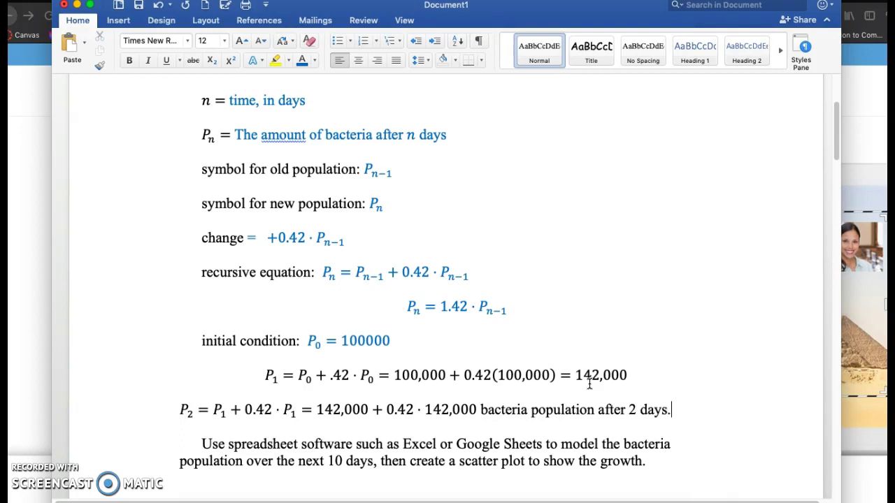
# Step: End the P₁ line with 'bacteria population after 1 day'
pyautogui.click(779, 389)
pyautogui.click(630, 371)
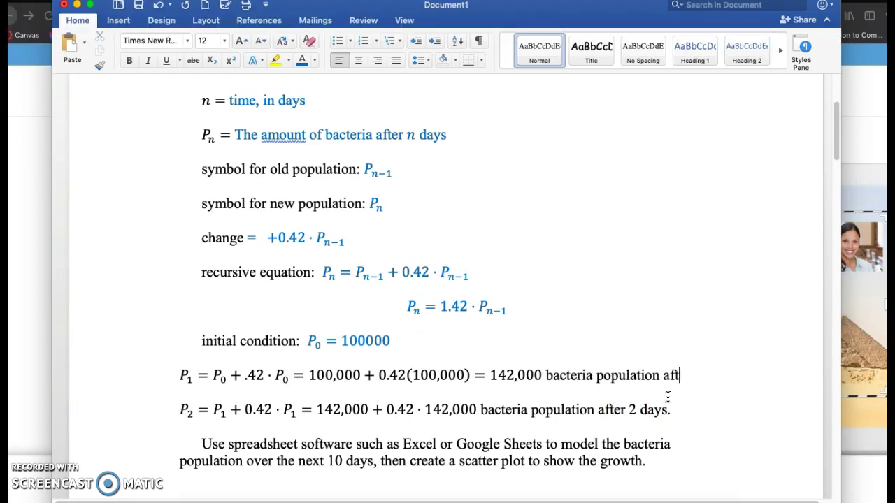
pyautogui.write('bacteria population after 1 day.')
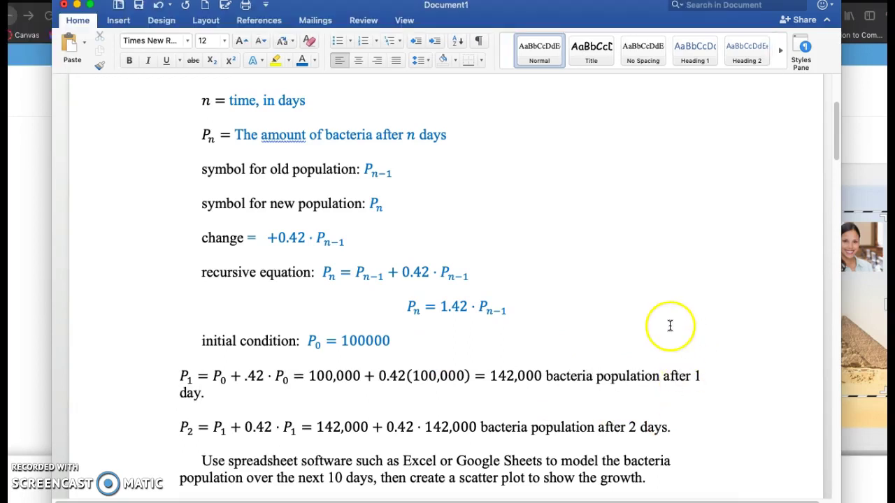
# Step: Colour the worked P₁ and P₂ lines blue
pyautogui.scroll(-2, 669, 324)
pyautogui.moveTo(673, 396); pyautogui.dragTo(174, 343)
pyautogui.click(302, 60)
pyautogui.scroll(-3, 376, 202)
pyautogui.click(398, 252)
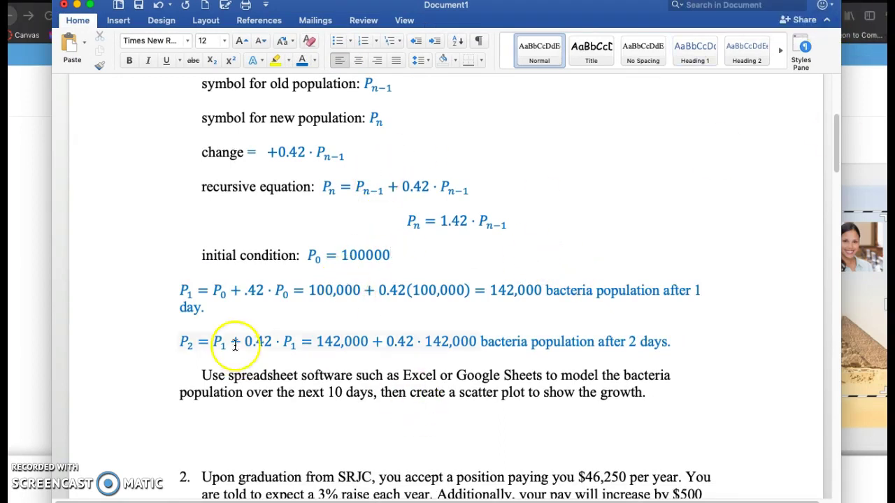
pyautogui.click(315, 309)
pyautogui.click(354, 244)
pyautogui.click(416, 239)
pyautogui.click(416, 188)
pyautogui.click(376, 179)
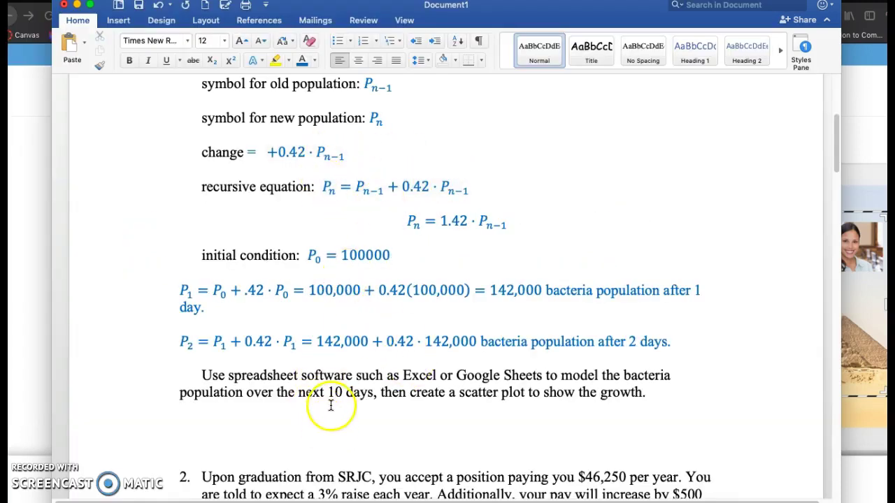
pyautogui.moveTo(330, 396); pyautogui.dragTo(372, 393)
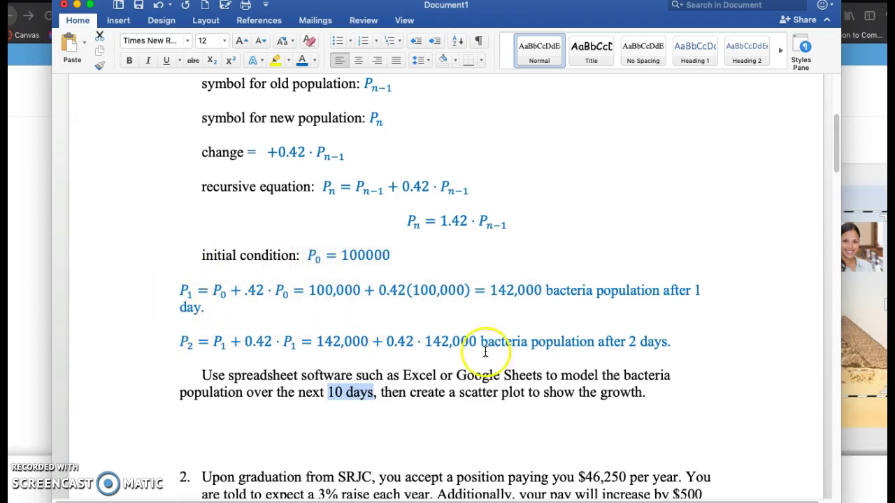
pyautogui.scroll(-1, 305, 286)
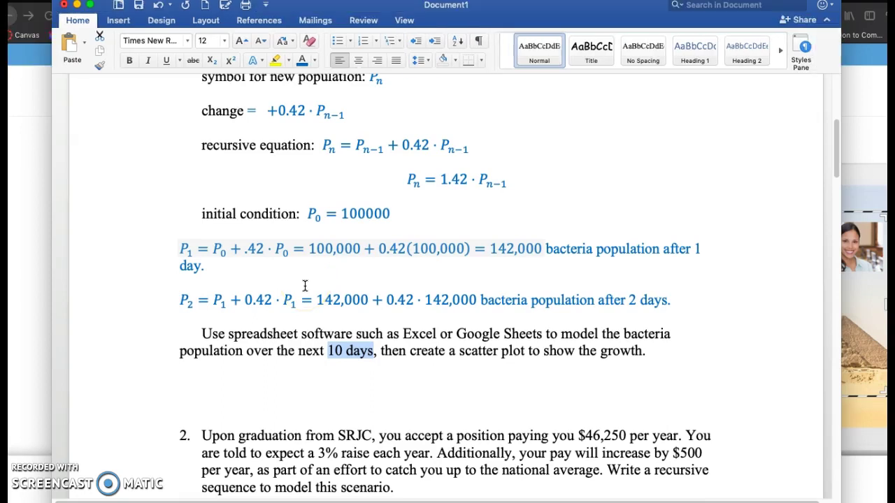
pyautogui.scroll(2, 305, 285)
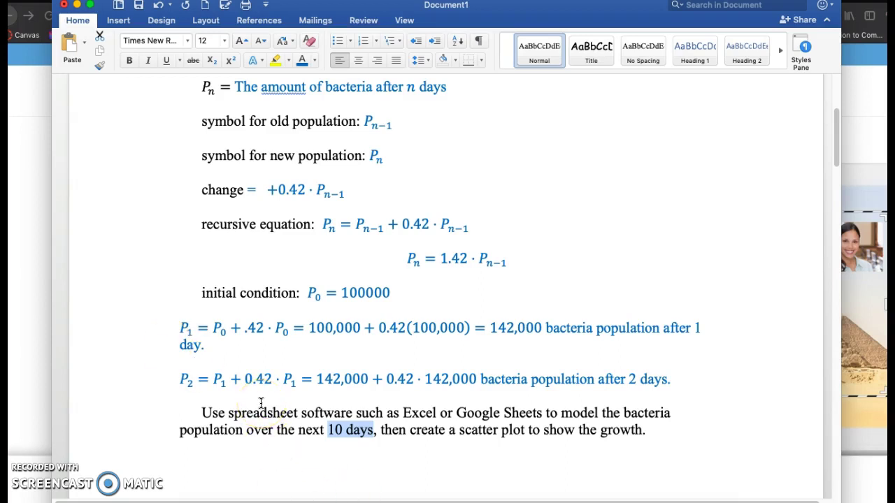
# Step: In the untitled spreadsheet, head A1 'n, days' and B1 'Bacteria Population', widening column B
pyautogui.click(271, 501)
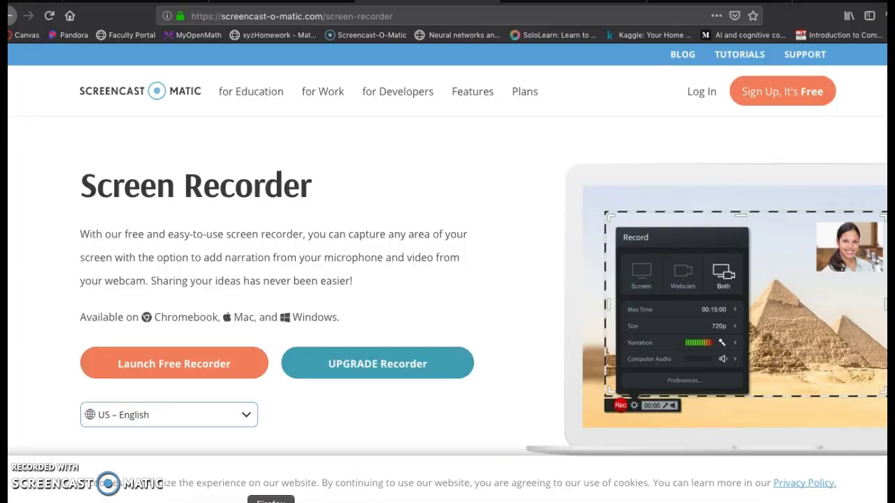
pyautogui.hotkey('ctrl', 'Tab')
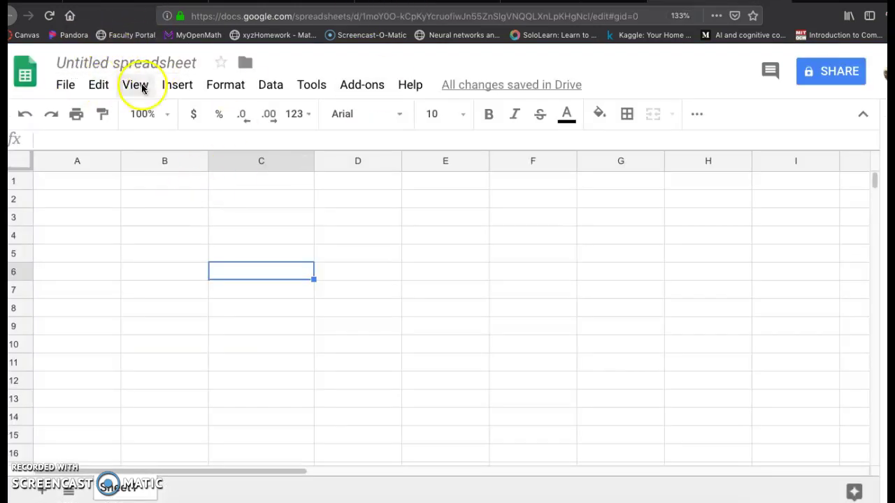
pyautogui.click(75, 185)
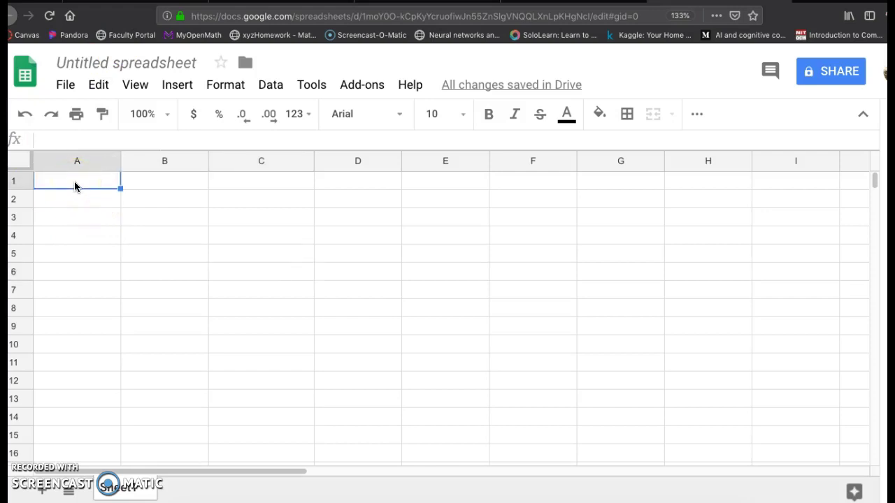
pyautogui.click(58, 184)
pyautogui.write('n, days')
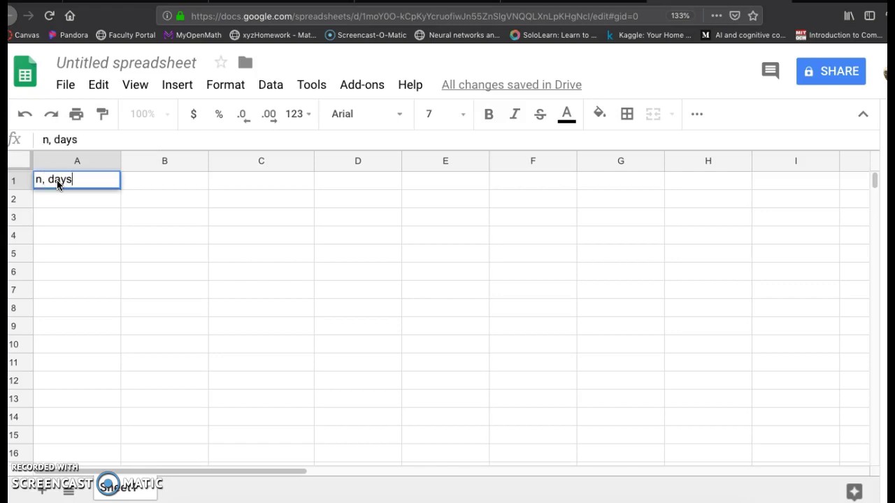
pyautogui.press('Tab')
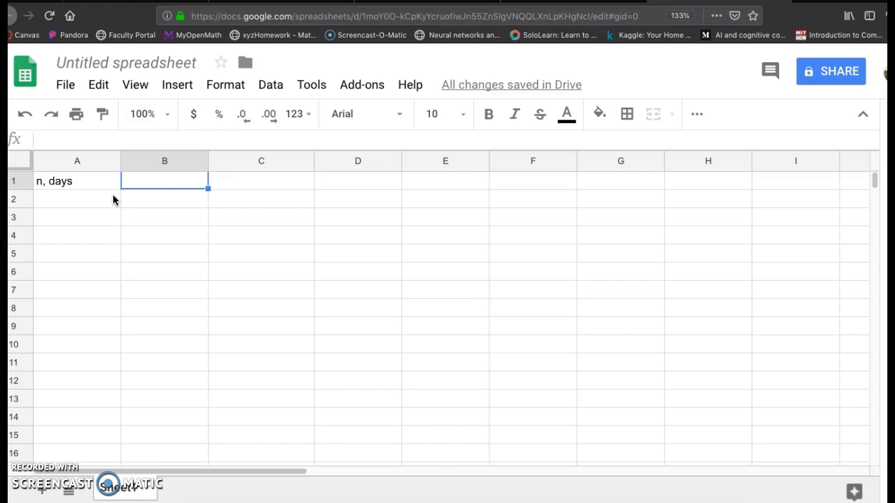
pyautogui.write('Bacteria P')
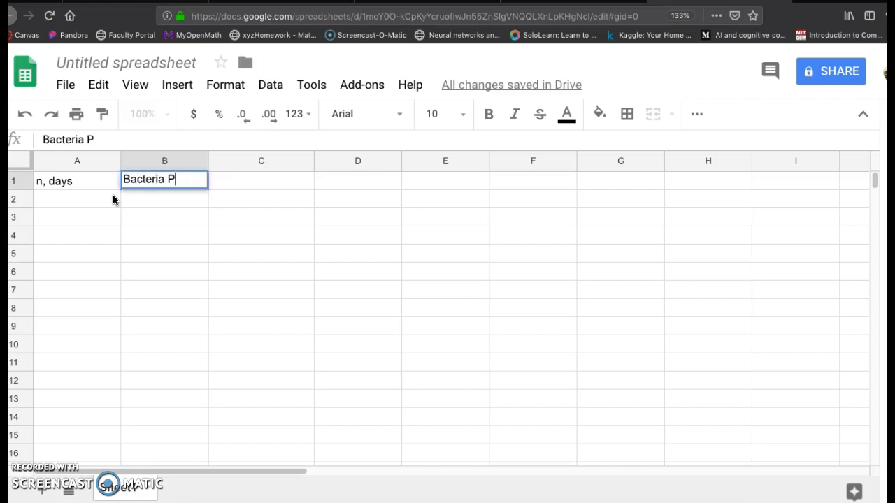
pyautogui.write('opulation')
pyautogui.press('Return')
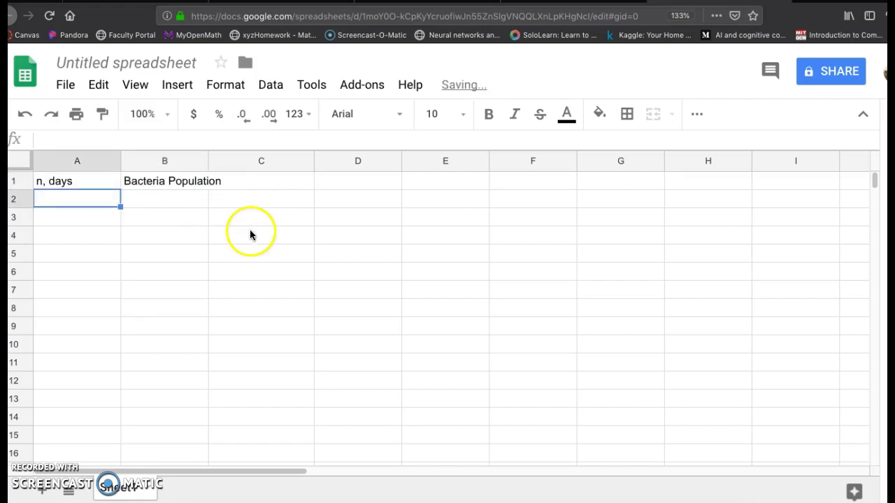
pyautogui.click(254, 232)
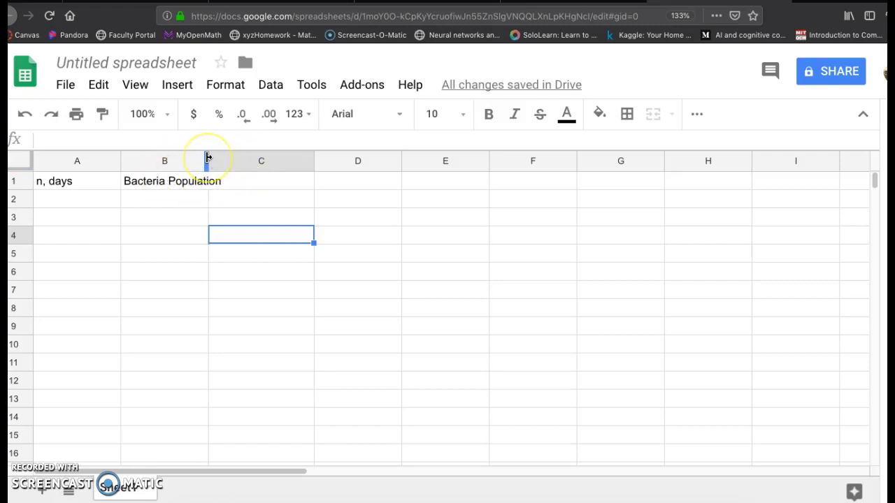
pyautogui.moveTo(207, 158); pyautogui.dragTo(225, 158)
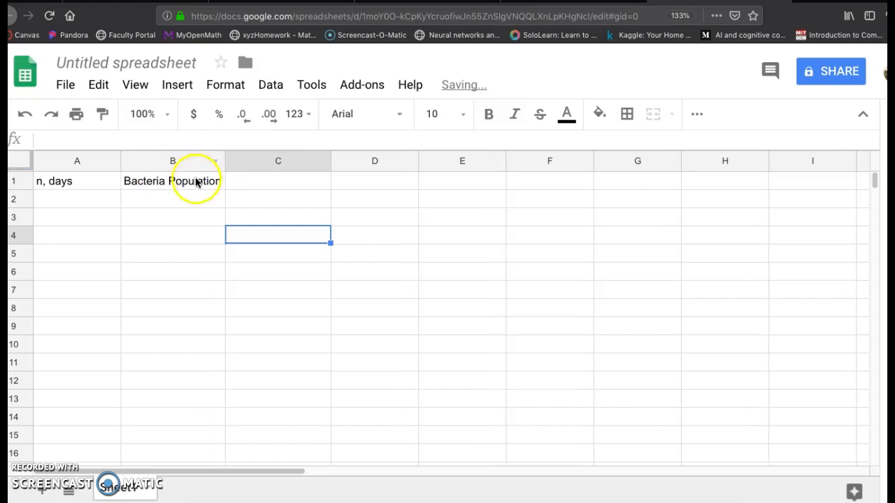
pyautogui.click(91, 201)
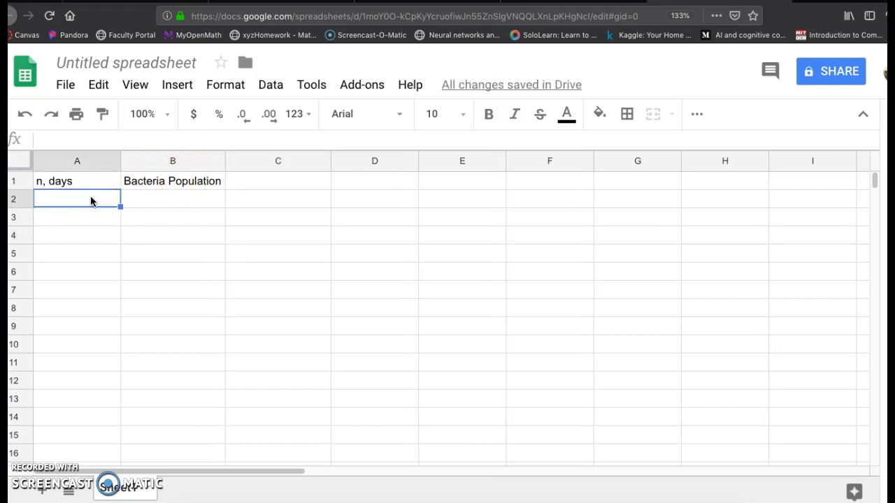
# Step: Enter days 0, 1, 2 and 3 into A2:A5 and select that range
pyautogui.write('0')
pyautogui.press('Return')
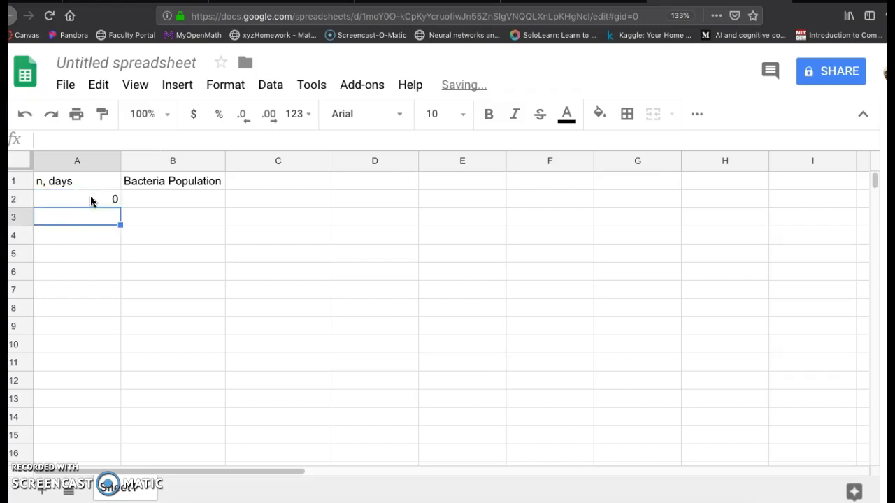
pyautogui.click(91, 200)
pyautogui.click(92, 205)
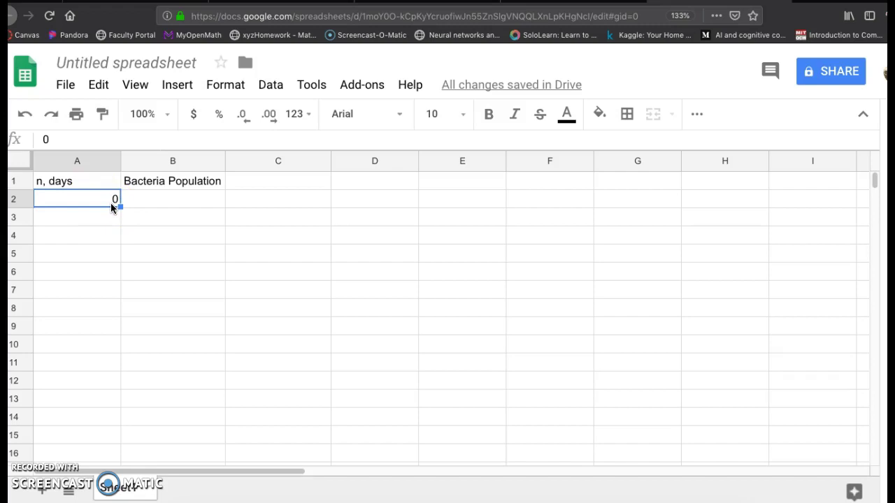
pyautogui.press('Down')
pyautogui.write('1')
pyautogui.press('Return')
pyautogui.write('2')
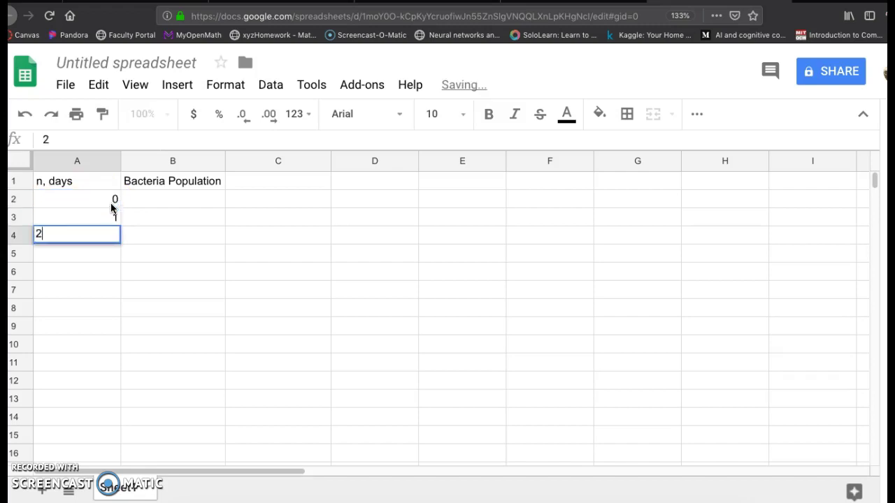
pyautogui.press('Return')
pyautogui.write('3')
pyautogui.press('Return')
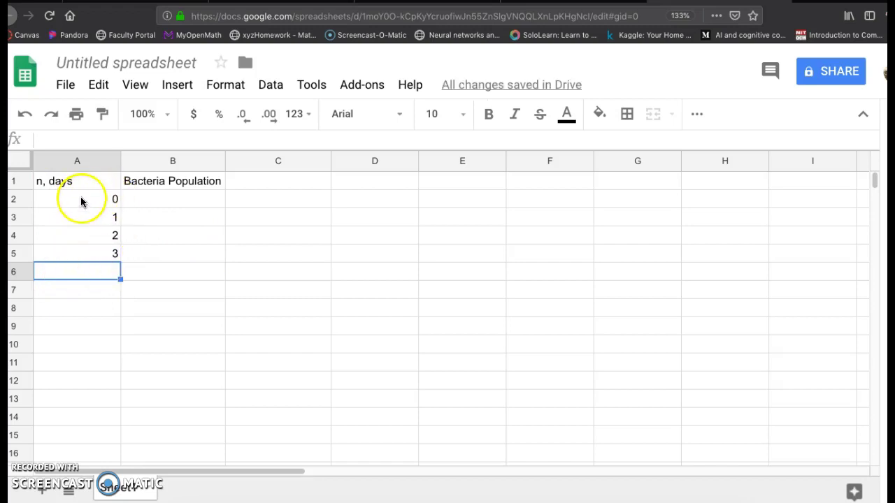
pyautogui.moveTo(81, 200); pyautogui.dragTo(93, 257)
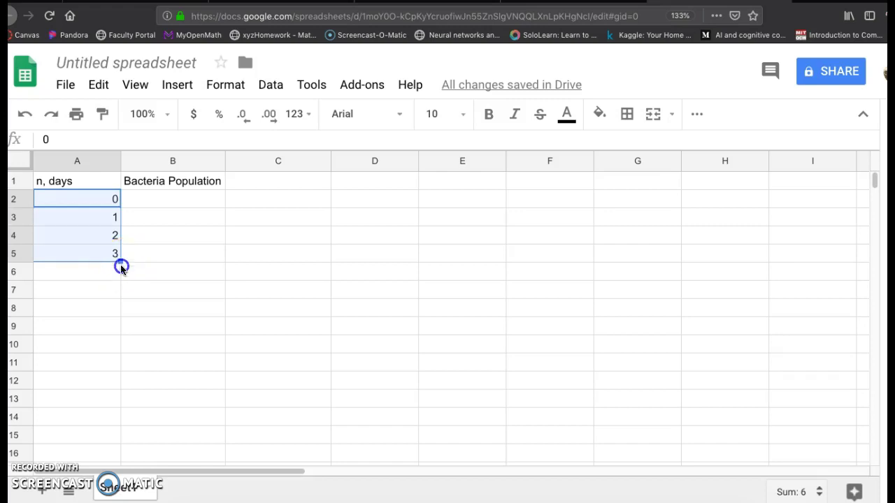
# Step: Fill the day numbers down column A, then undo the fill and days 1–2
pyautogui.moveTo(121, 268); pyautogui.dragTo(121, 384)
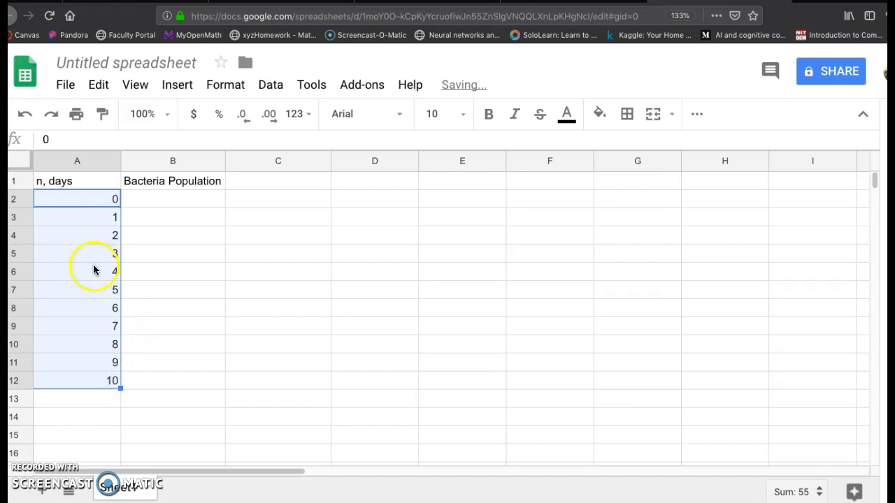
pyautogui.click(109, 274)
pyautogui.click(110, 379)
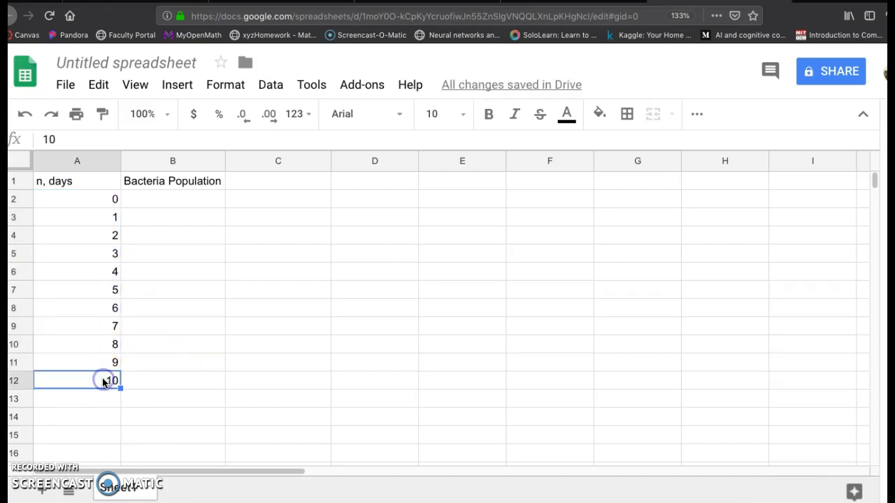
pyautogui.hotkey('ctrl', 'z')
pyautogui.hotkey('ctrl', 'z')
pyautogui.hotkey('ctrl', 'z')
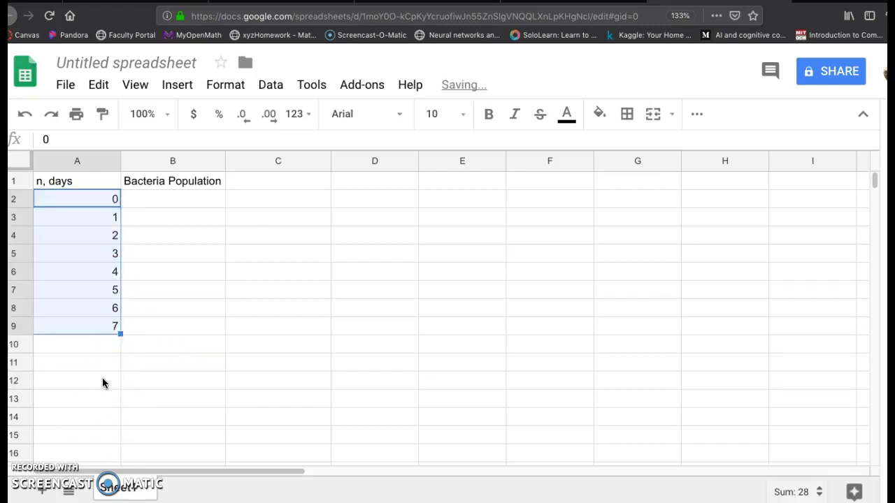
pyautogui.hotkey('ctrl', 'z')
pyautogui.hotkey('ctrl', 'z')
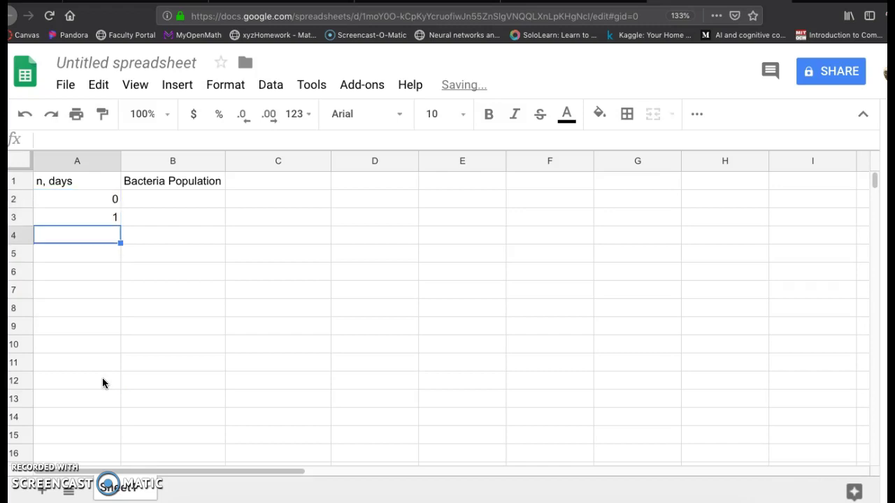
# Step: Re-enter days 1 and 2 in A3:A4 and select days 0 to 2
pyautogui.write('1')
pyautogui.press('Return')
pyautogui.write('2')
pyautogui.press('Return')
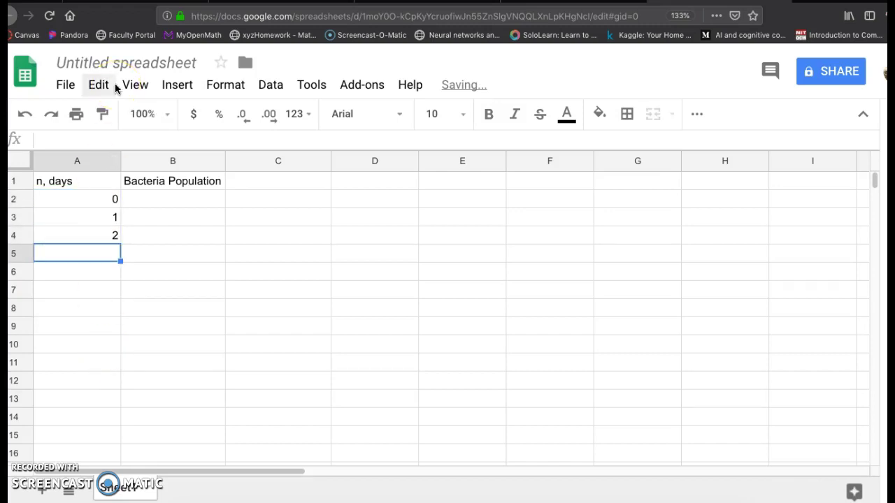
pyautogui.click(86, 200)
pyautogui.moveTo(86, 221); pyautogui.dragTo(88, 236)
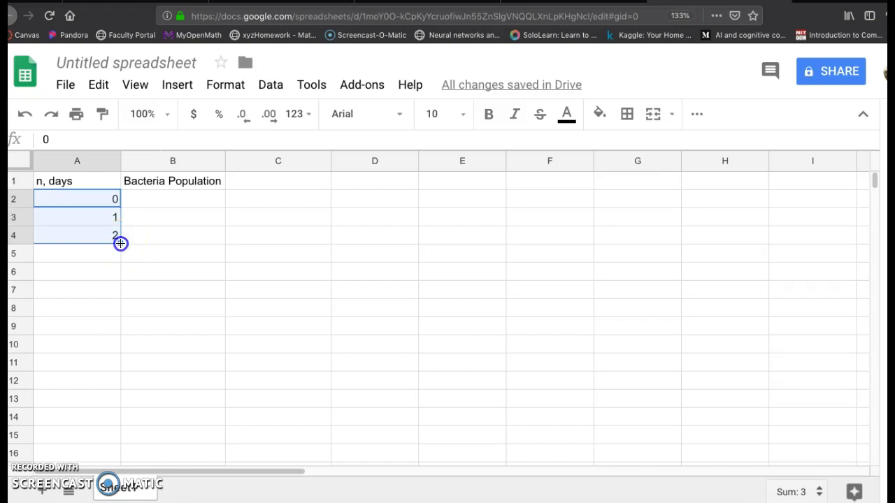
# Step: Extend the day series down to day 10 in A12, removing the extra 11
pyautogui.moveTo(121, 244); pyautogui.dragTo(116, 403)
pyautogui.click(162, 400)
pyautogui.click(107, 398)
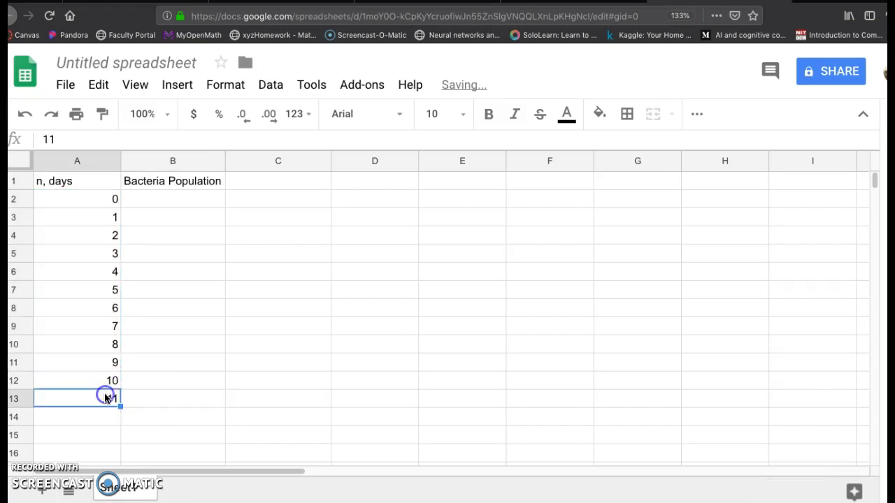
pyautogui.click(92, 379)
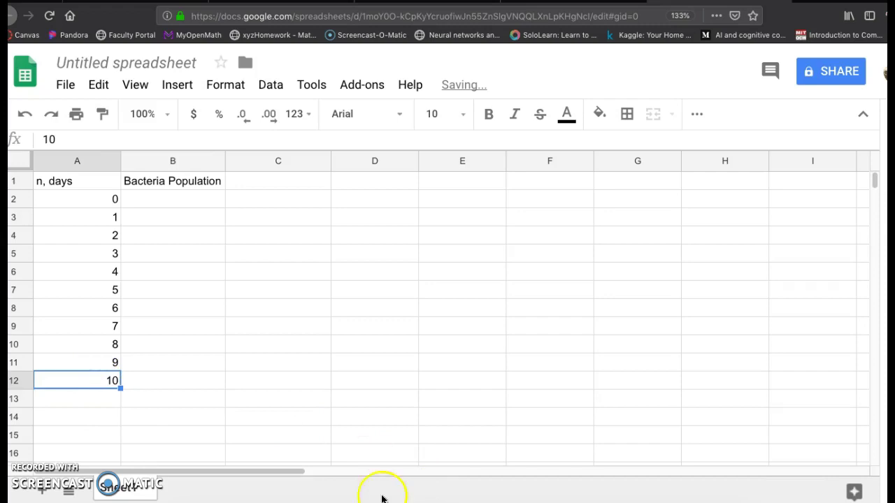
# Step: In the Word assignment, highlight the recursive equation Pn = Pn−1 + 0.42 · Pn−1
pyautogui.click(352, 501)
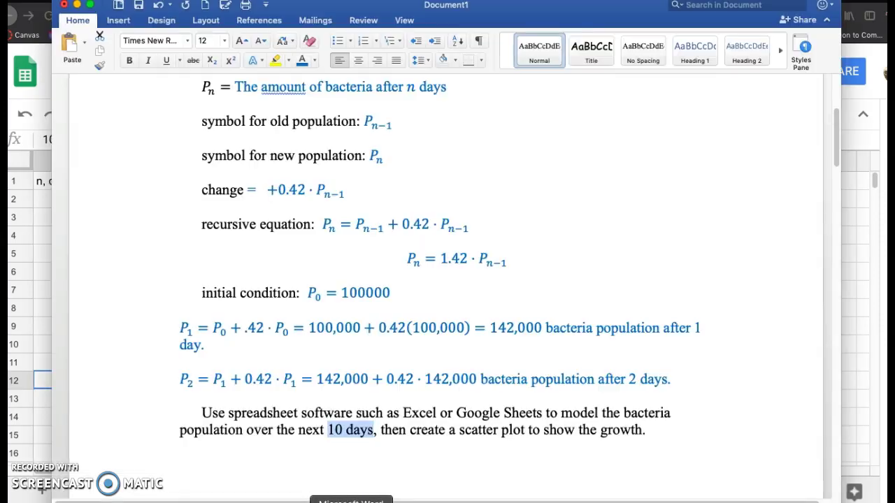
pyautogui.scroll(-3, 348, 301)
pyautogui.click(416, 372)
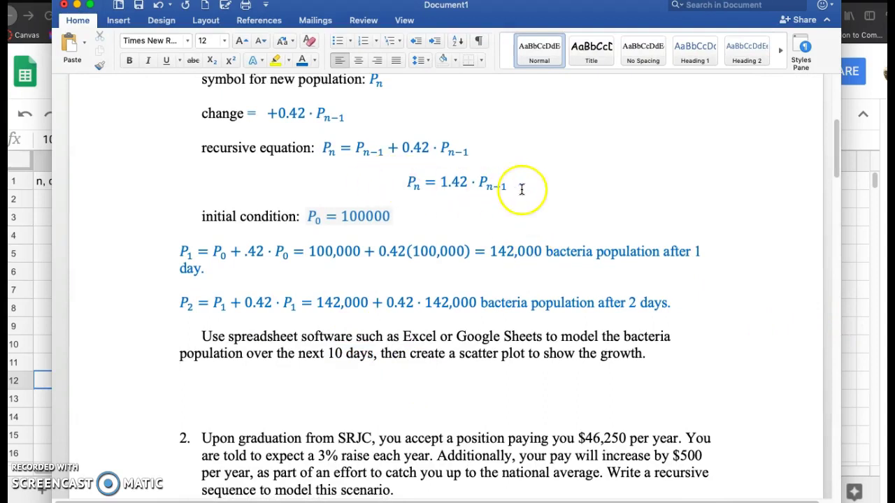
pyautogui.moveTo(481, 149); pyautogui.dragTo(326, 146)
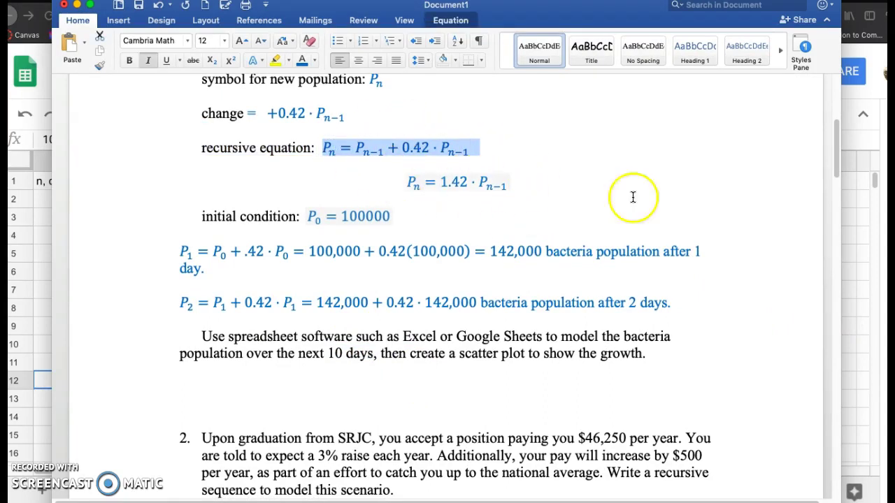
# Step: Enter 100000 as the day 0 population in cell B2
pyautogui.click(863, 248)
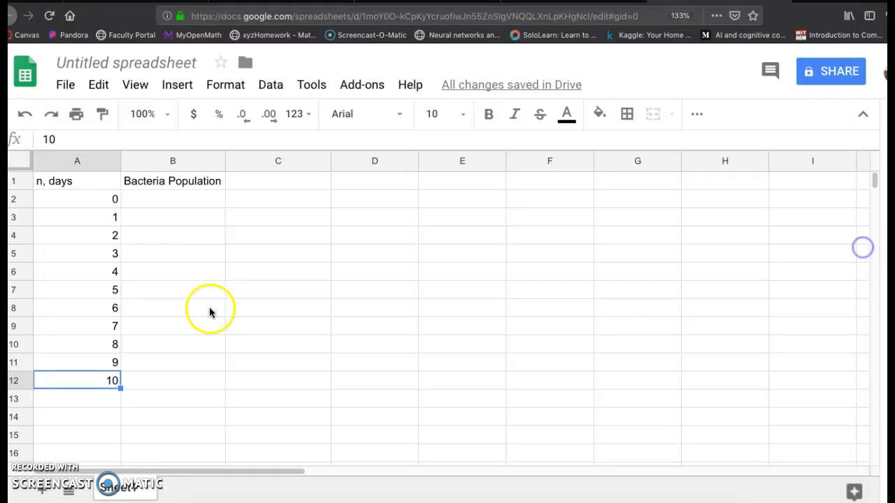
pyautogui.click(168, 201)
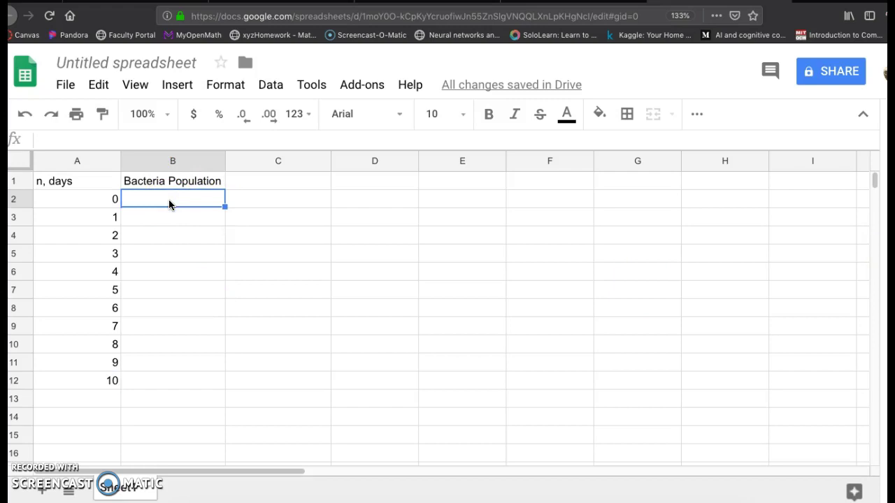
pyautogui.write('100000')
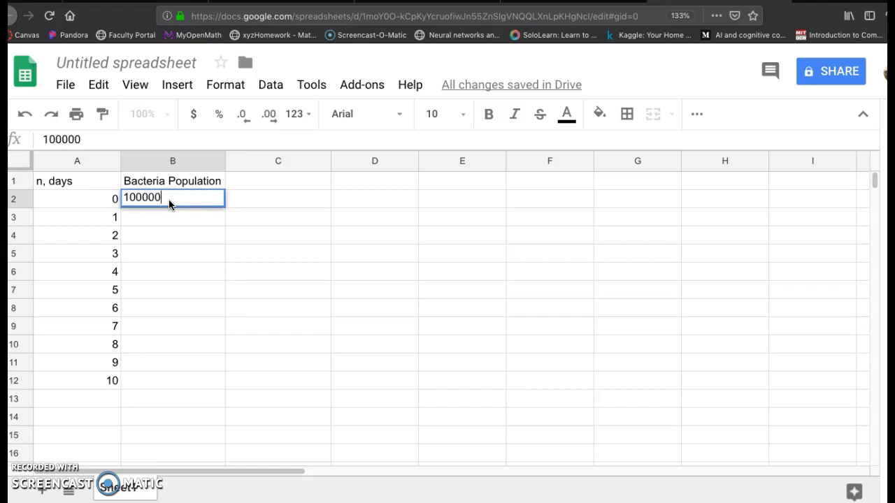
pyautogui.press('Return')
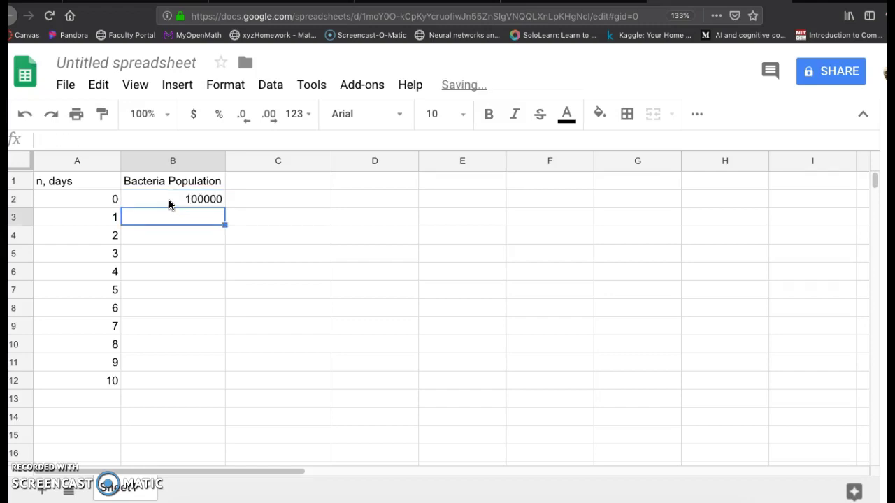
# Step: Move to B3 for day 1 and zoom the browser in
pyautogui.click(17, 201)
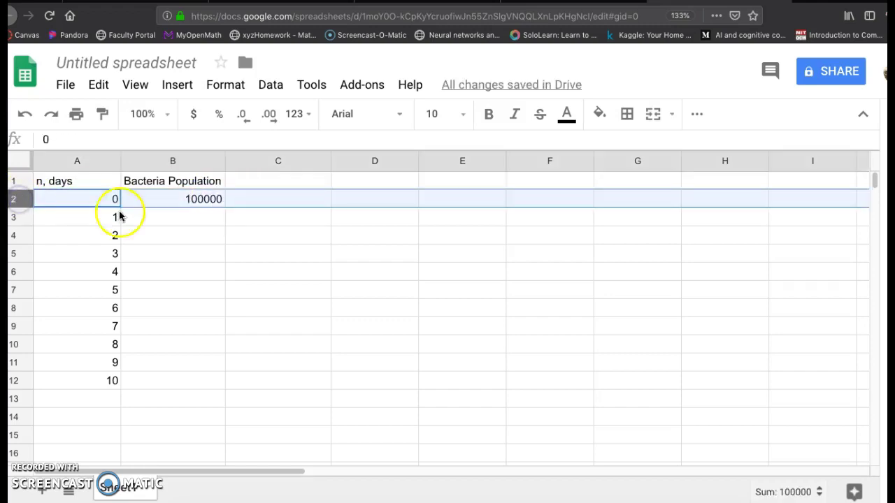
pyautogui.click(174, 218)
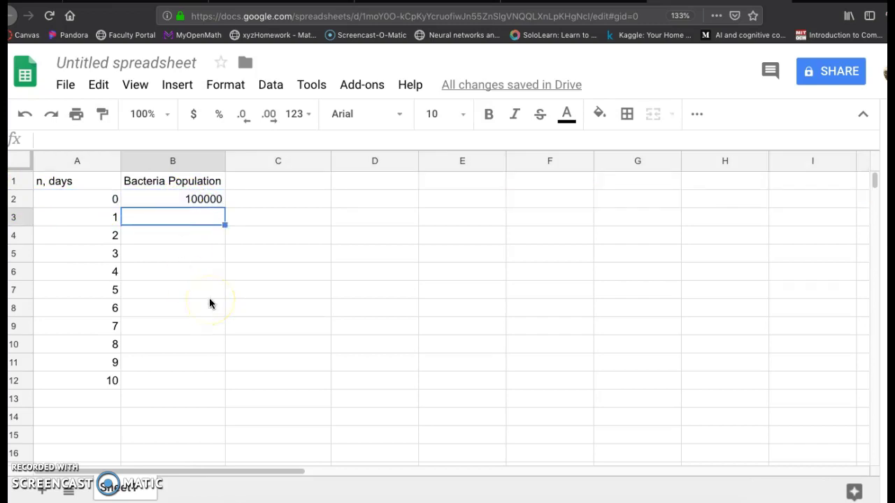
pyautogui.hotkey('ctrl', '+')
pyautogui.click(174, 280)
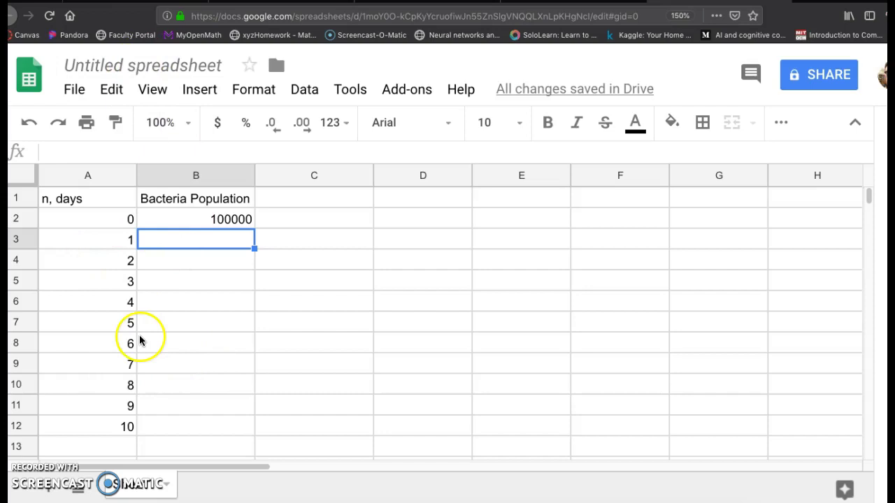
# Step: Enter =B2+0.42*B2 in B3 so day 1 shows 142000
pyautogui.write('=')
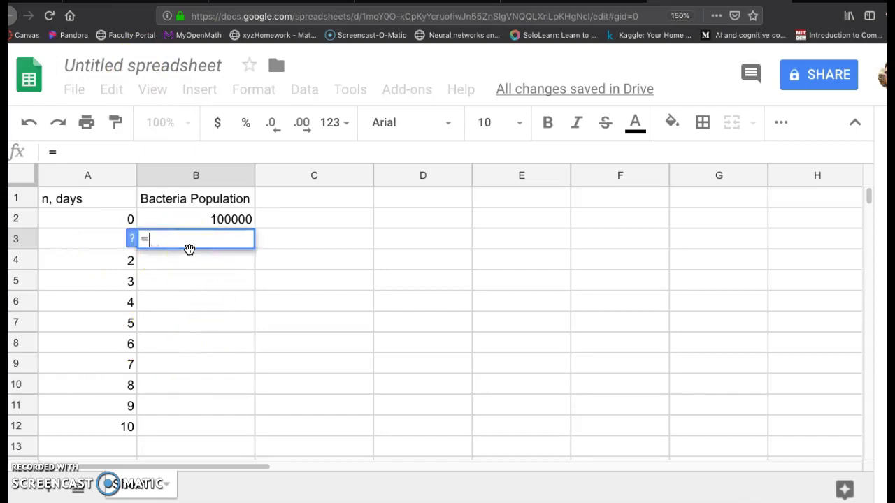
pyautogui.click(231, 221)
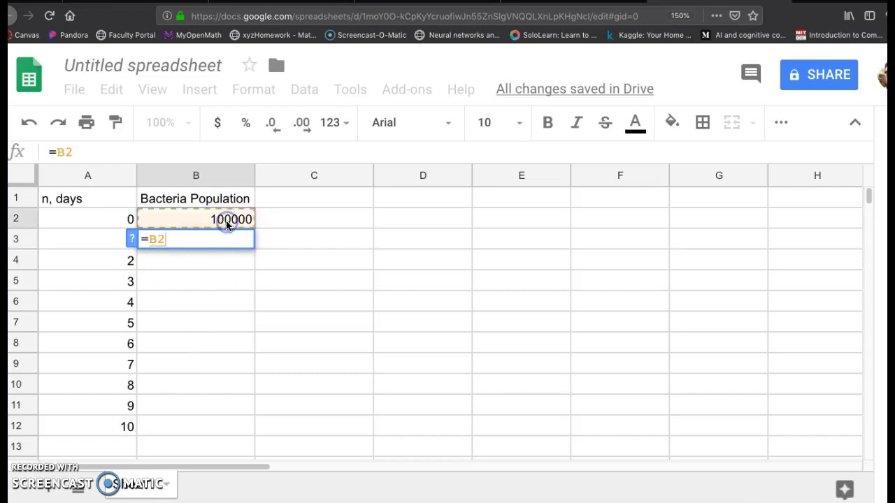
pyautogui.moveTo(228, 225)
pyautogui.mouseDown()
pyautogui.moveTo(200, 224)
pyautogui.moveTo(231, 225)
pyautogui.mouseUp()
pyautogui.click(170, 244)
pyautogui.write('+0.42*')
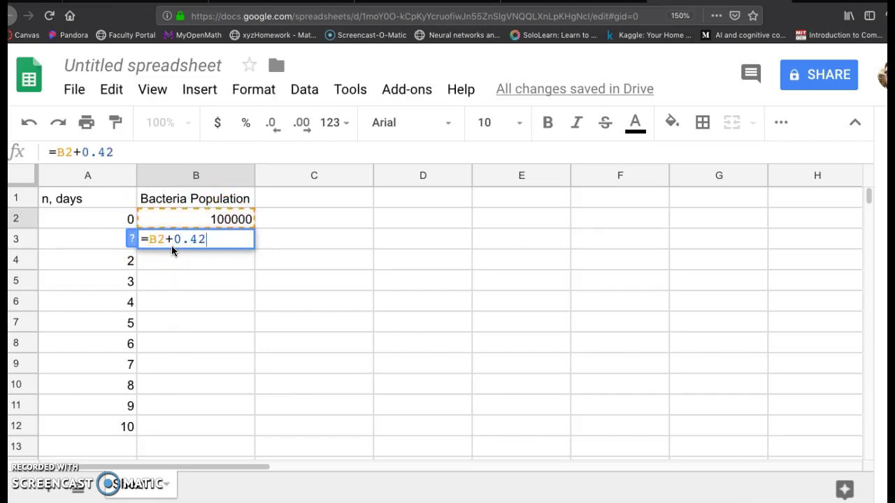
pyautogui.click(210, 219)
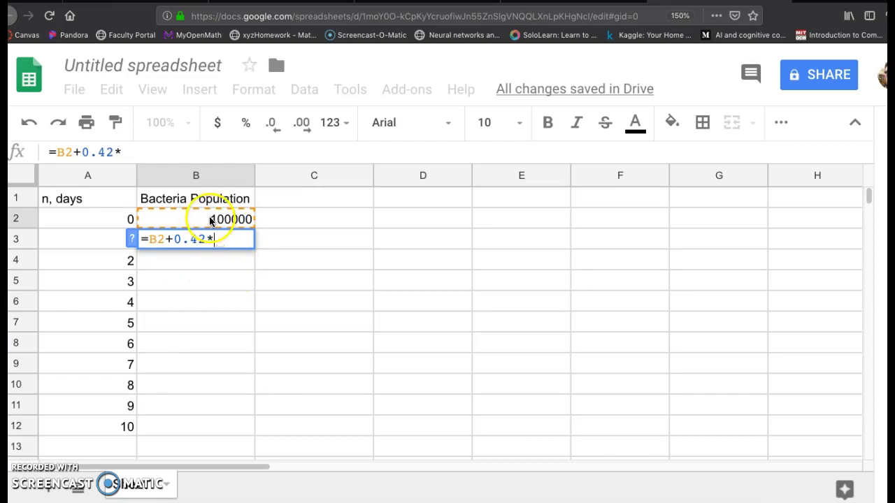
pyautogui.click(304, 251)
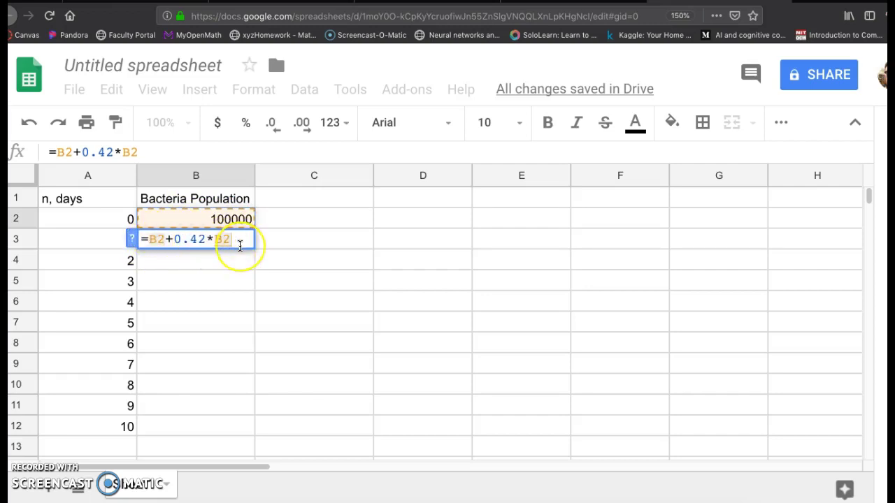
pyautogui.press('Return')
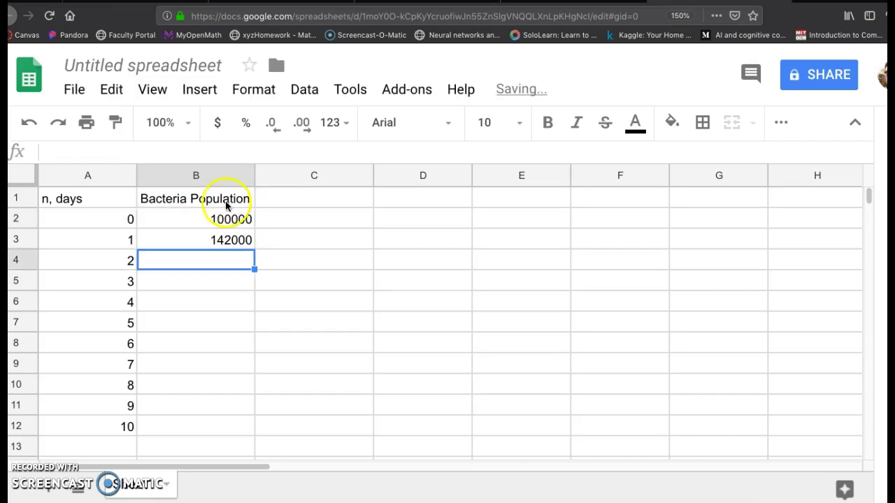
pyautogui.click(204, 237)
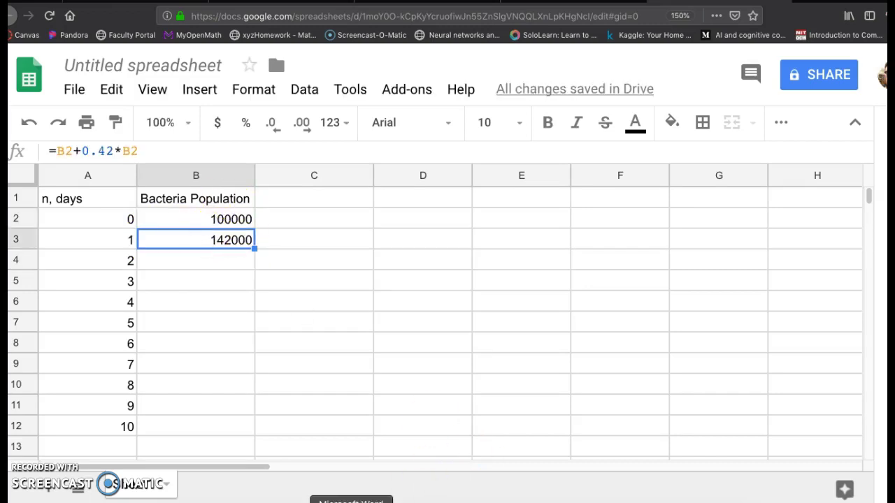
pyautogui.click(351, 501)
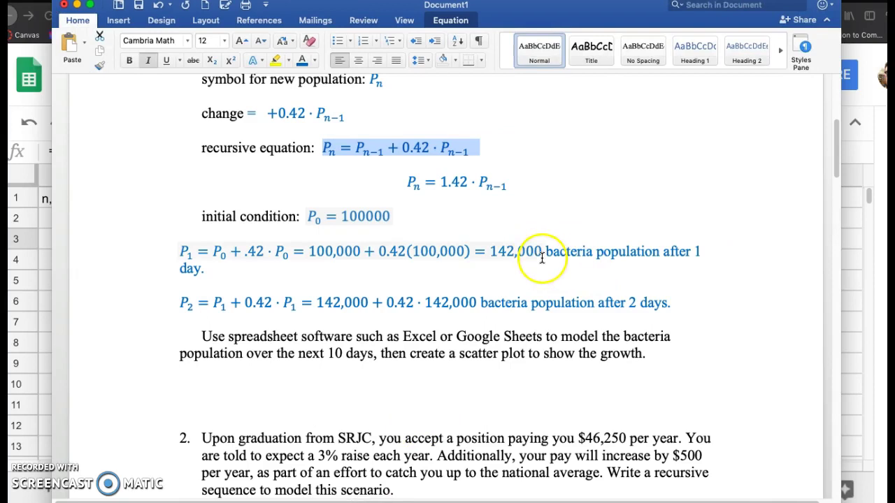
pyautogui.click(850, 293)
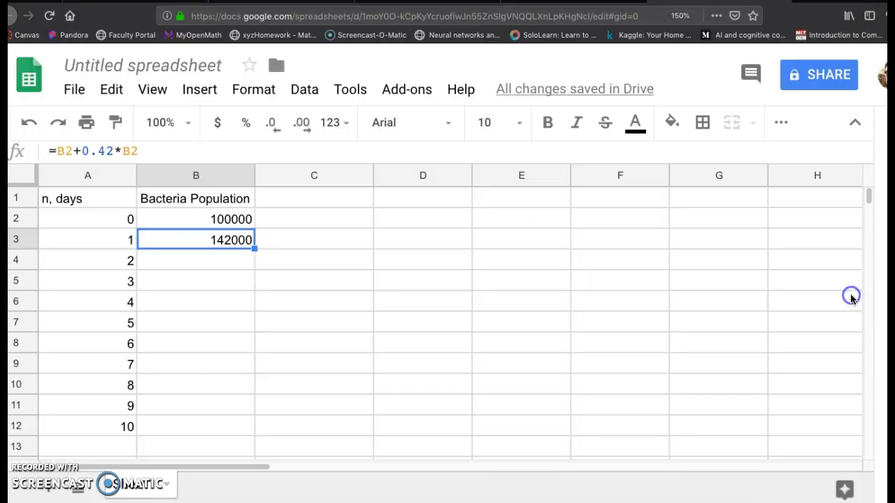
# Step: Copy B3's growth formula down to B12 and inspect the day 2 formula in B4
pyautogui.doubleClick(254, 248)
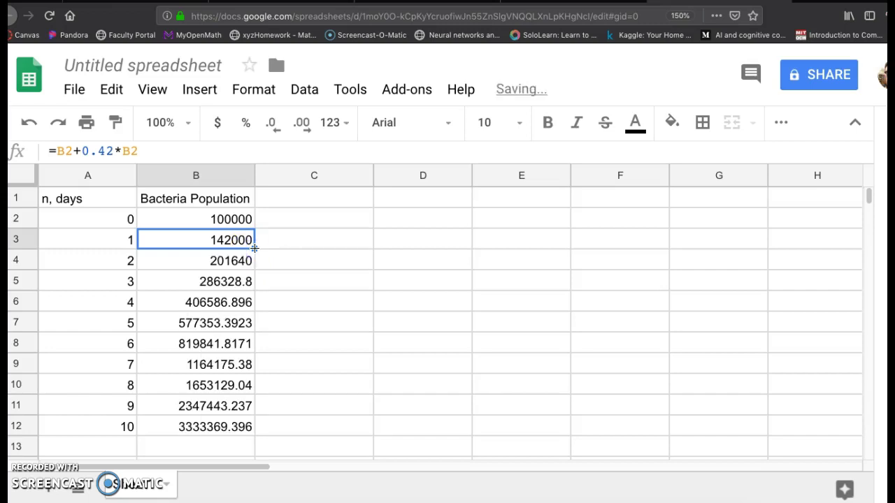
pyautogui.click(214, 258)
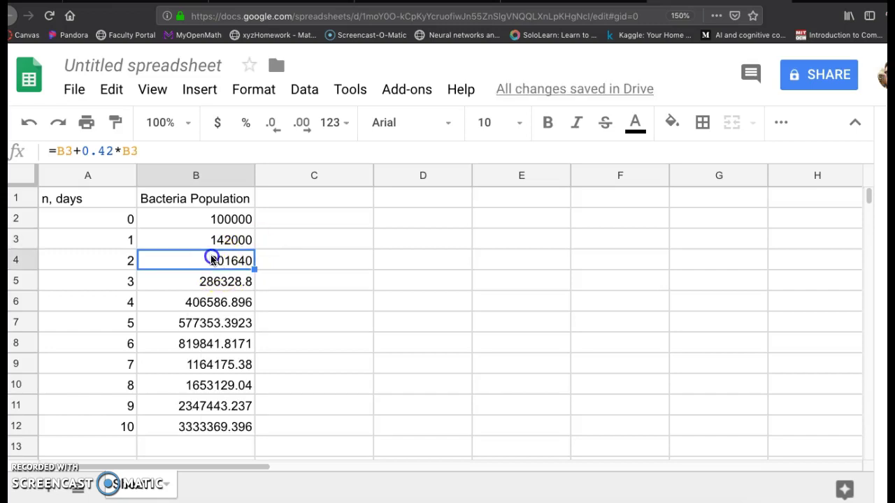
pyautogui.click(161, 153)
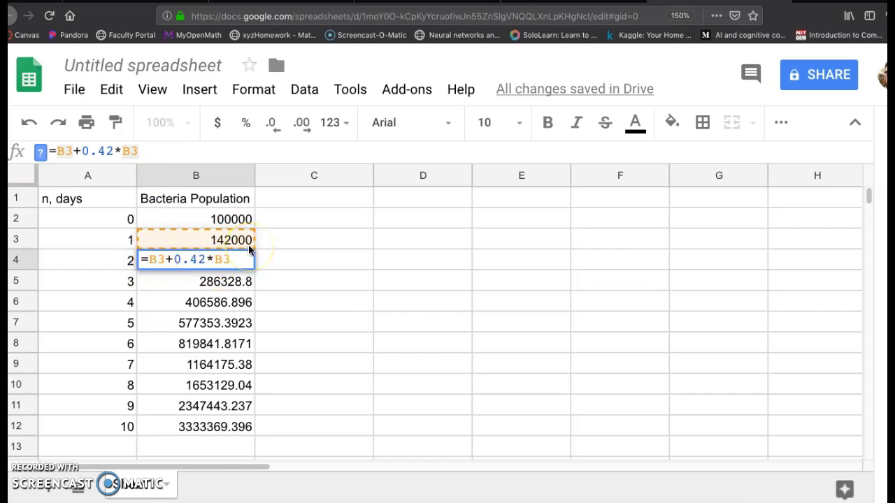
pyautogui.press('Return')
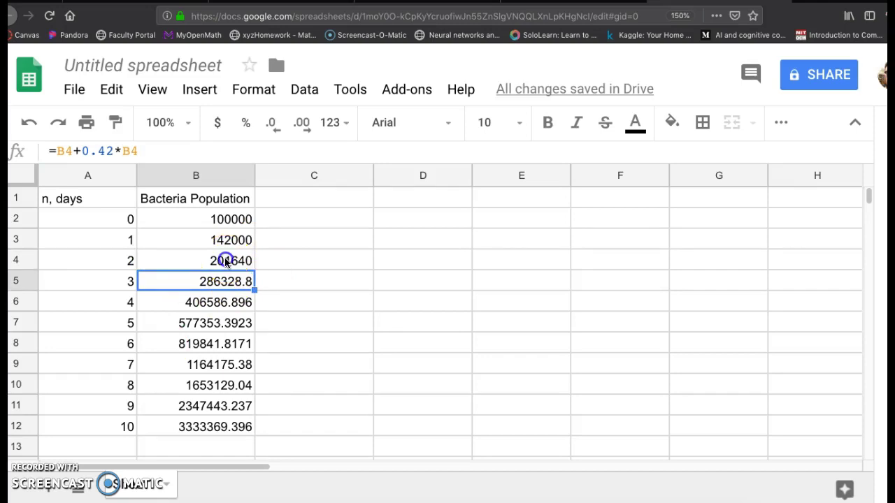
pyautogui.click(235, 260)
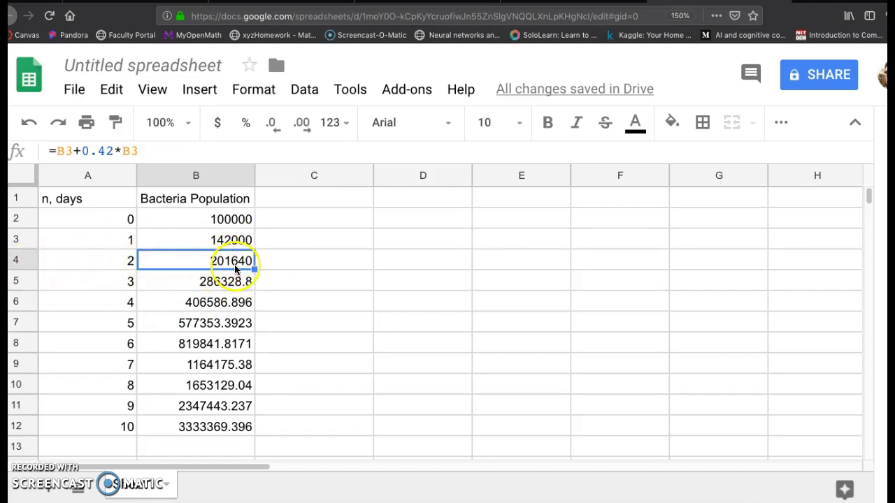
# Step: In Word, complete the P2 line with '= 201,640' and highlight 'scatter plot'
pyautogui.click(351, 500)
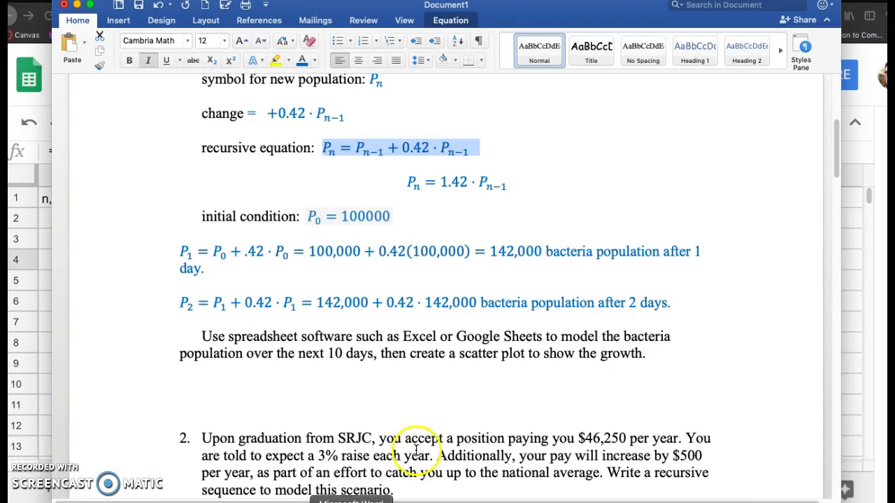
pyautogui.click(475, 301)
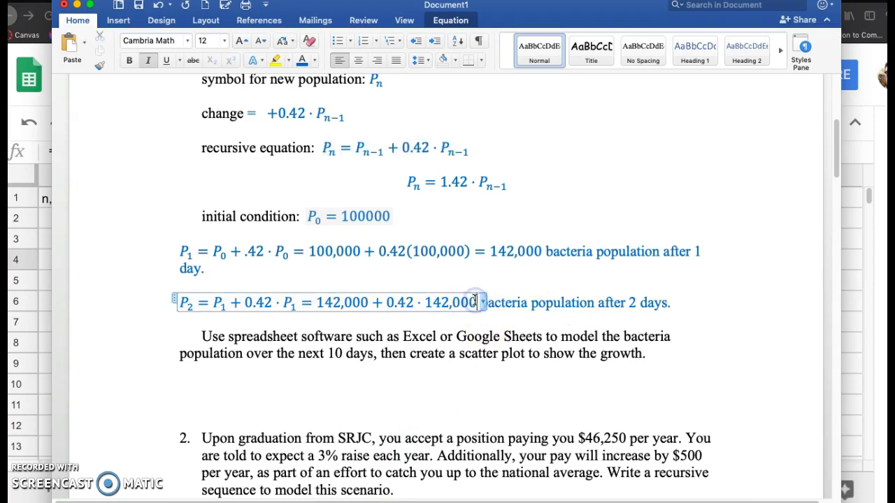
pyautogui.write('= 20')
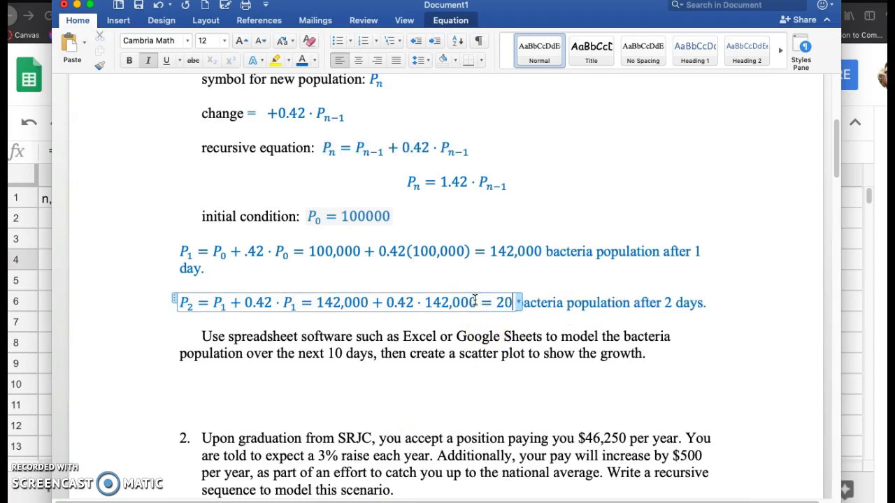
pyautogui.write('1,640')
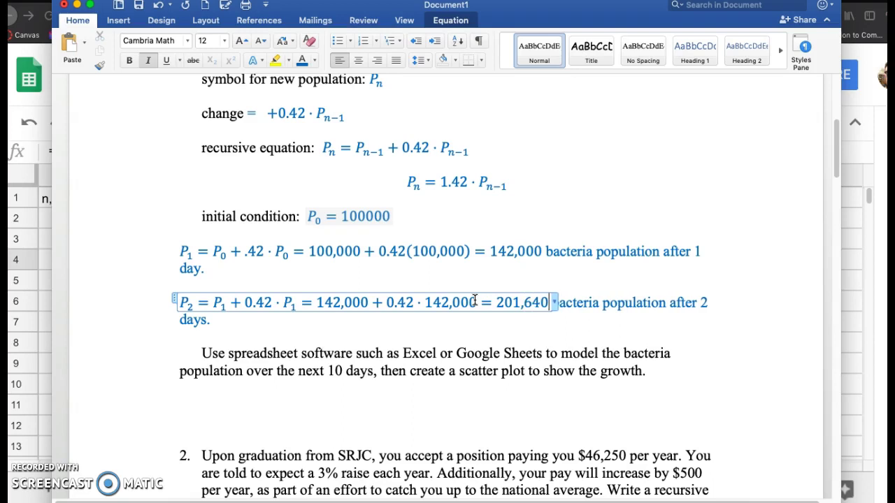
pyautogui.click(623, 323)
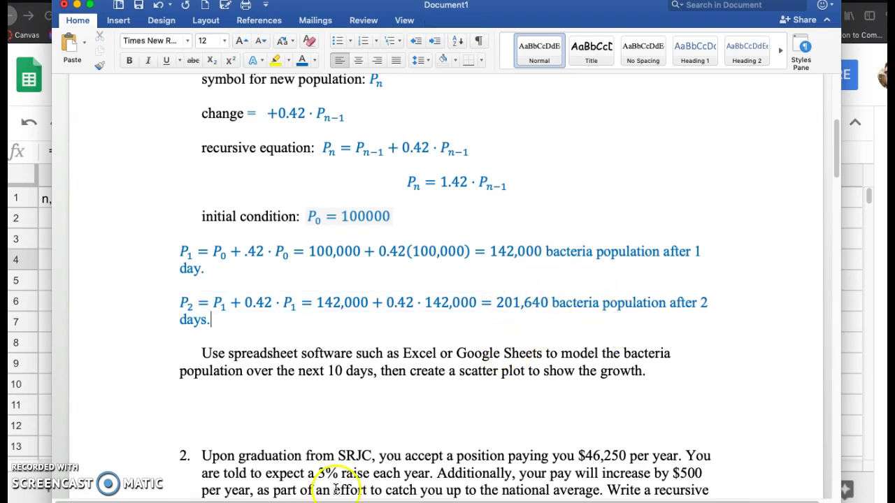
pyautogui.scroll(-1, 379, 447)
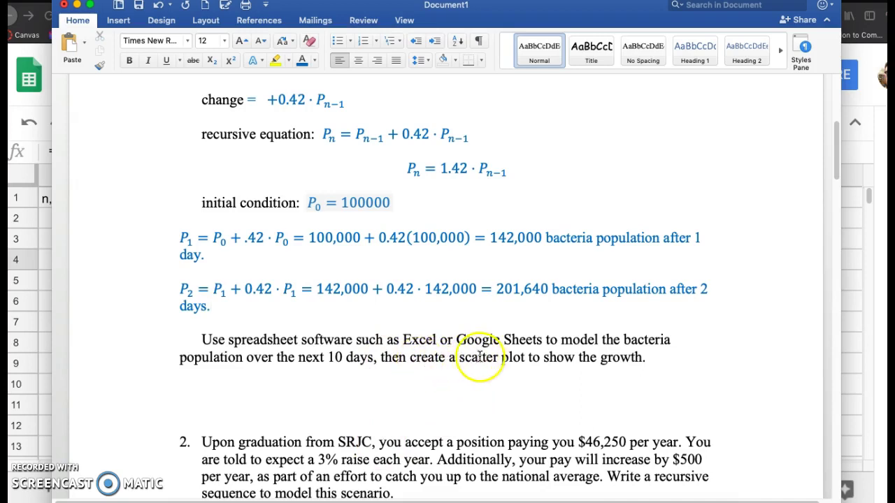
pyautogui.moveTo(459, 358); pyautogui.dragTo(521, 363)
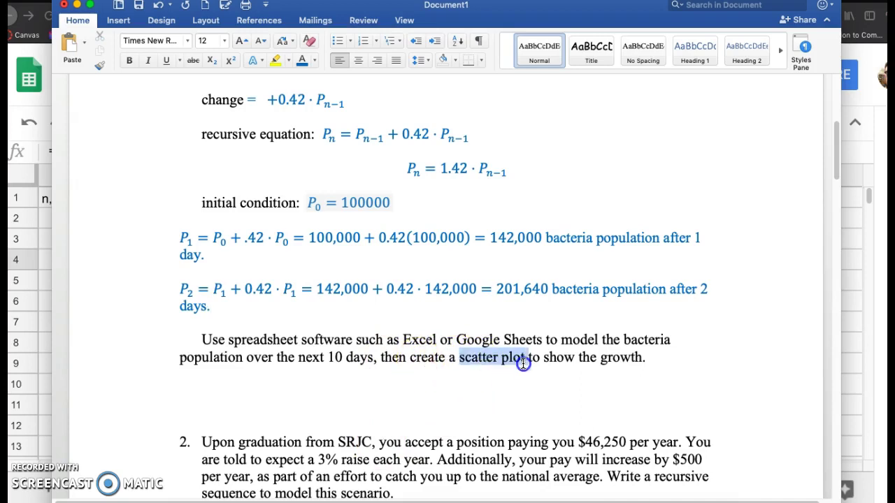
# Step: Back in Sheets, select columns A and B and open the Insert menu
pyautogui.click(849, 324)
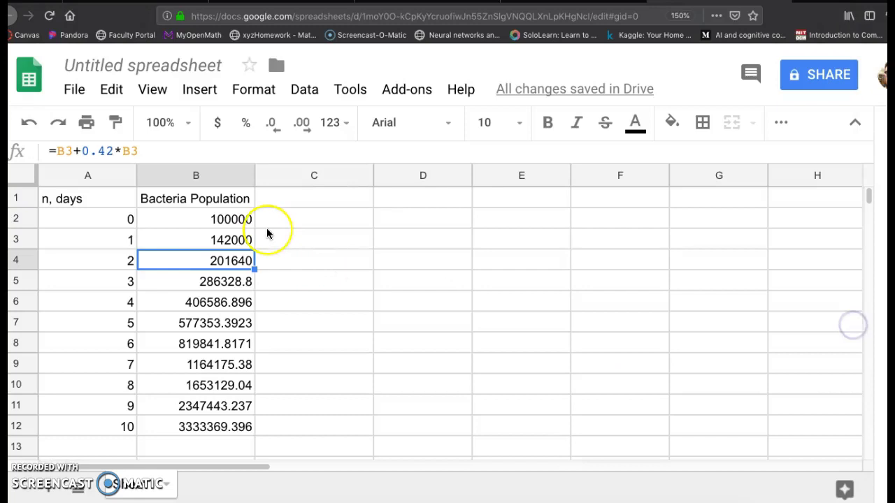
pyautogui.click(299, 255)
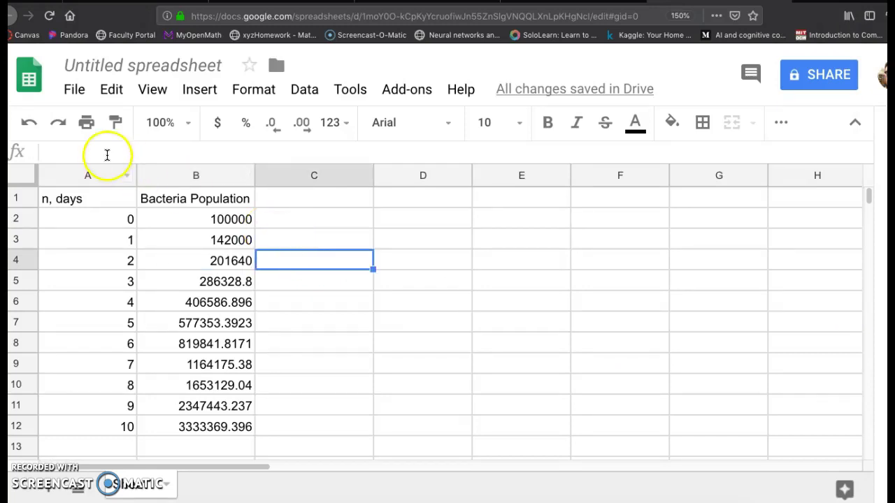
pyautogui.click(88, 177)
pyautogui.moveTo(120, 179); pyautogui.dragTo(186, 182)
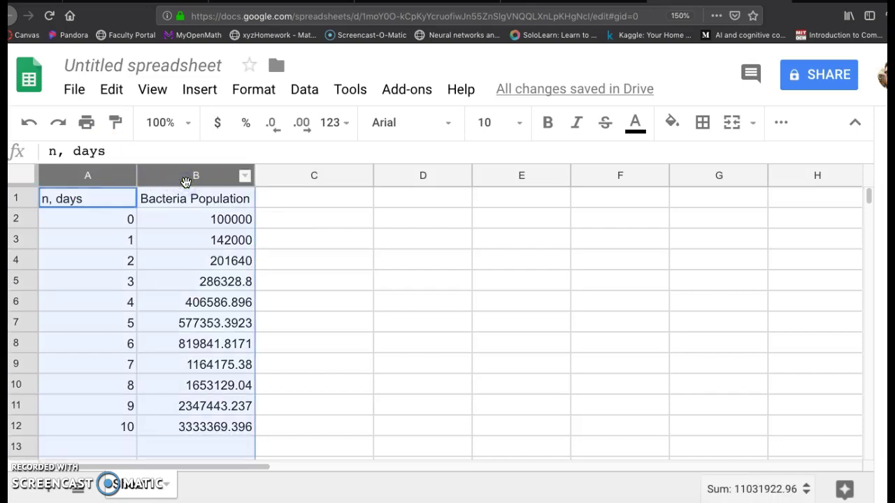
pyautogui.click(288, 257)
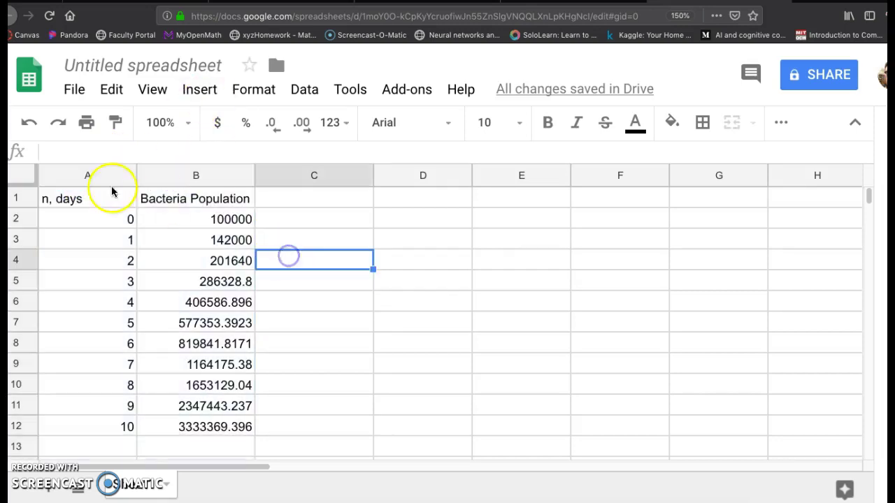
pyautogui.click(89, 175)
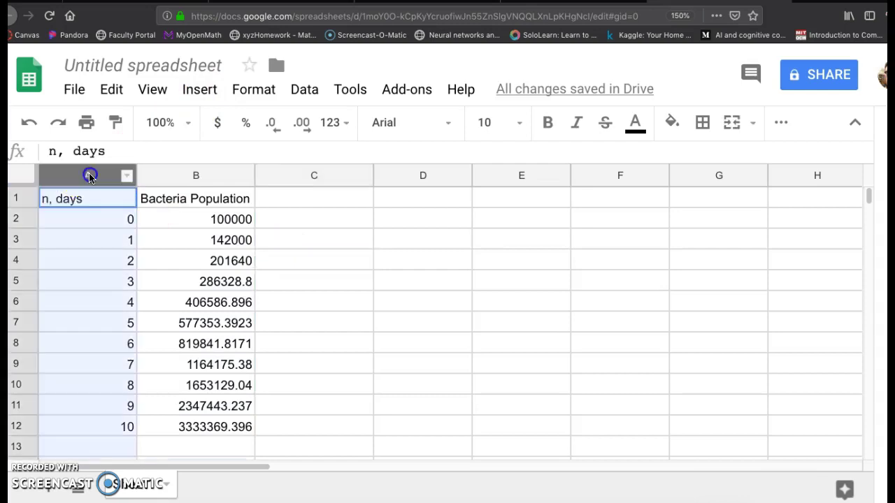
pyautogui.moveTo(88, 176); pyautogui.dragTo(186, 175)
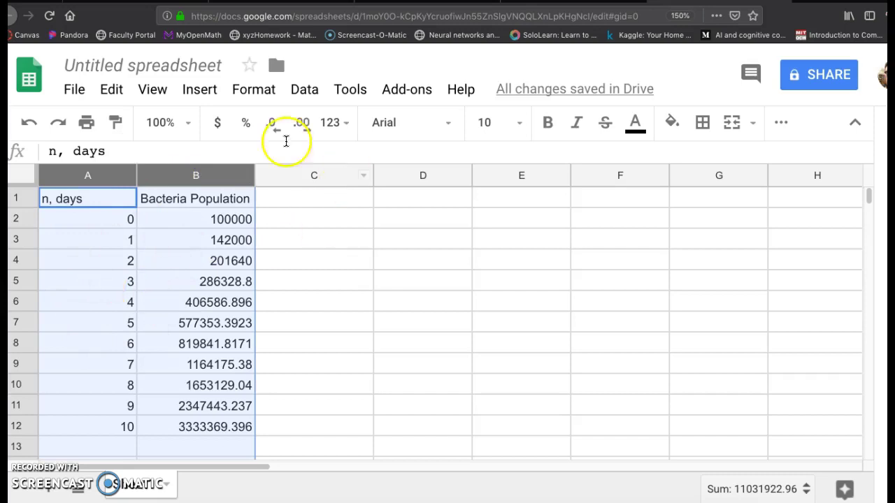
pyautogui.click(203, 89)
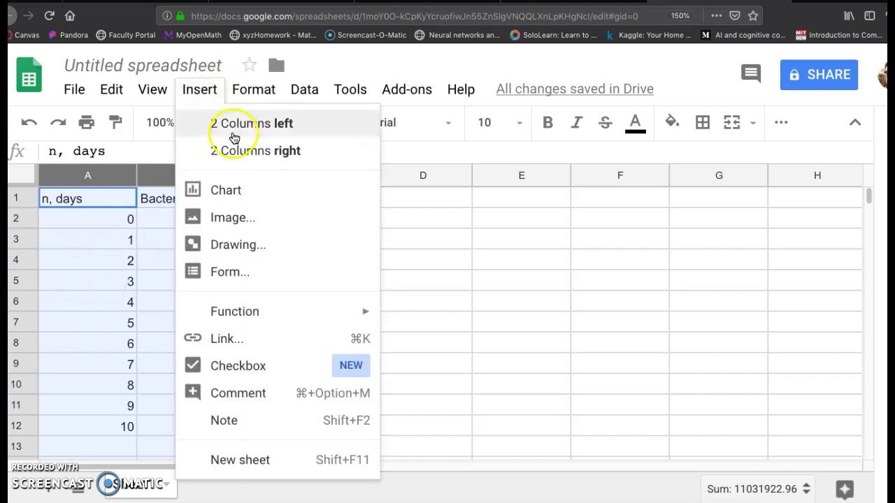
# Step: Insert a chart from the selected days and population columns
pyautogui.click(258, 191)
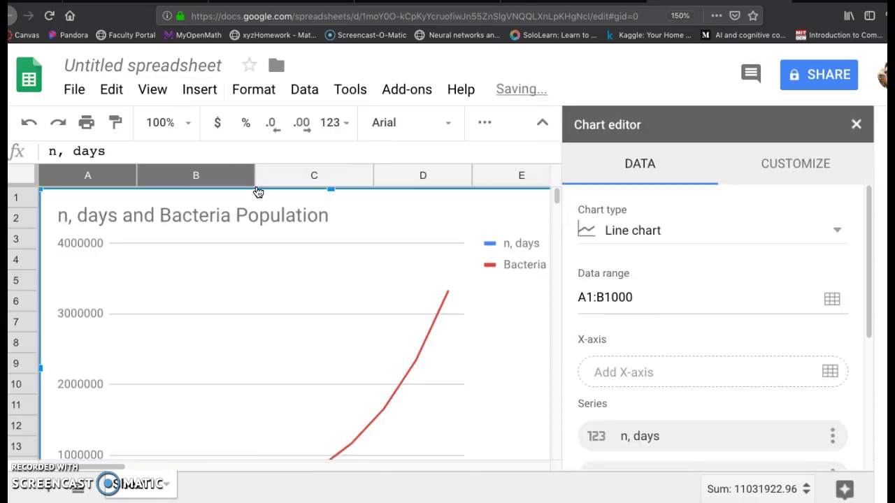
pyautogui.scroll(-2, 620, 250)
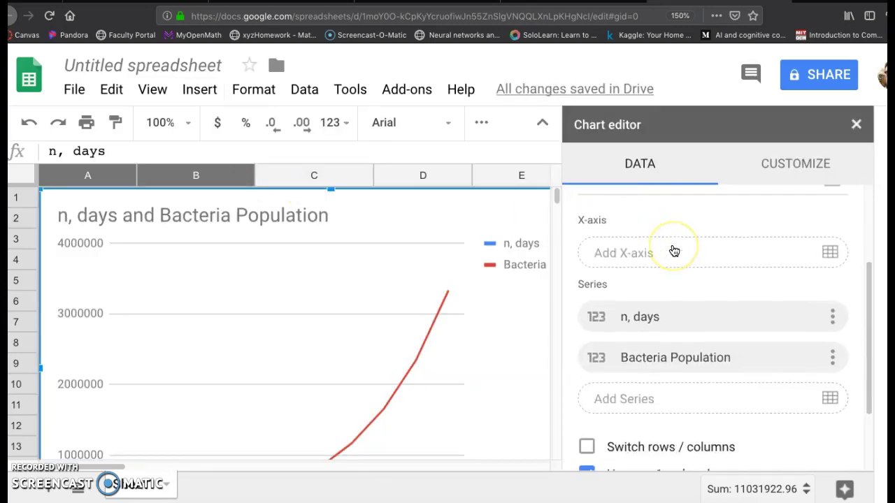
pyautogui.scroll(2, 674, 251)
pyautogui.scroll(-3, 462, 224)
pyautogui.scroll(2, 467, 224)
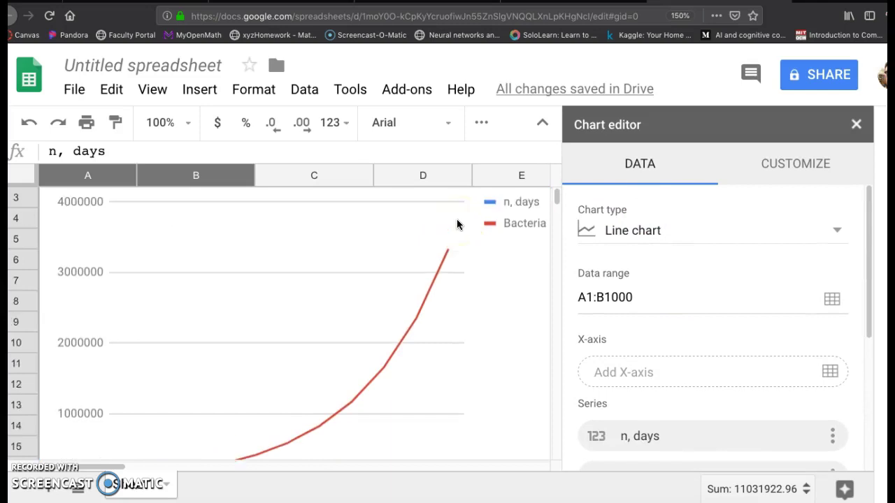
# Step: Change the chart type from line chart to scatter chart
pyautogui.click(637, 233)
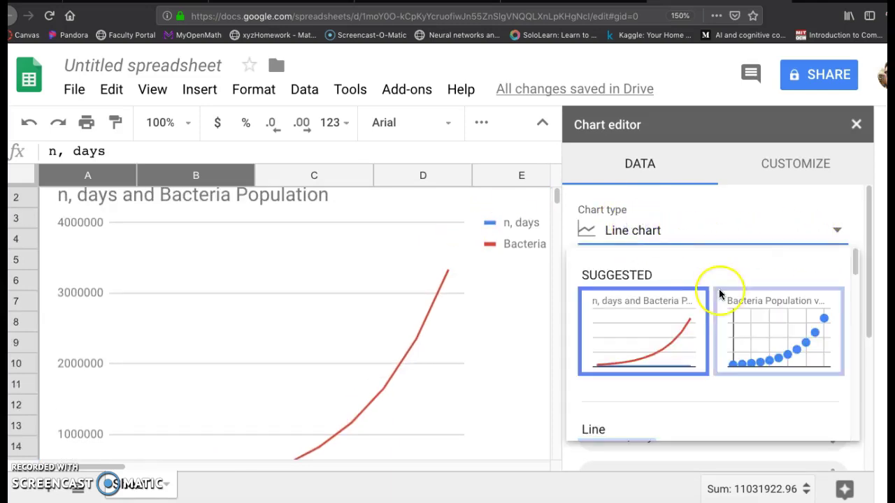
pyautogui.scroll(-3, 720, 294)
pyautogui.scroll(-2, 719, 293)
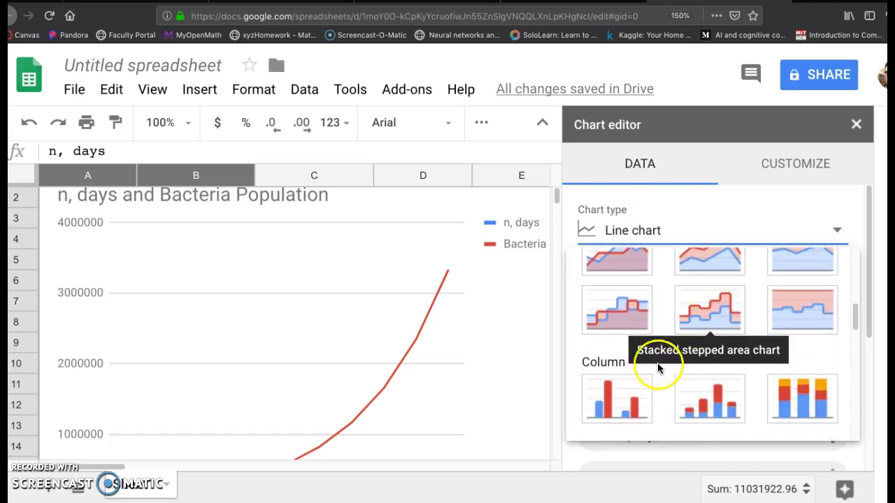
pyautogui.scroll(-2, 674, 372)
pyautogui.scroll(-4, 685, 377)
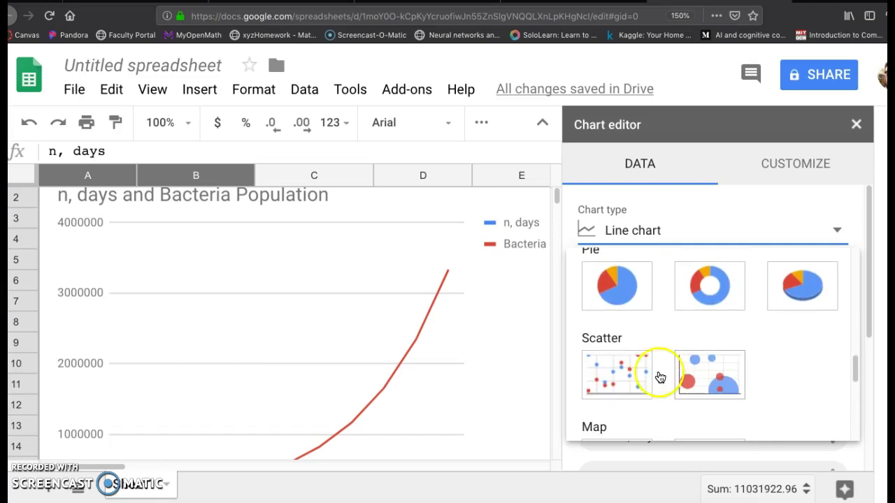
pyautogui.click(622, 379)
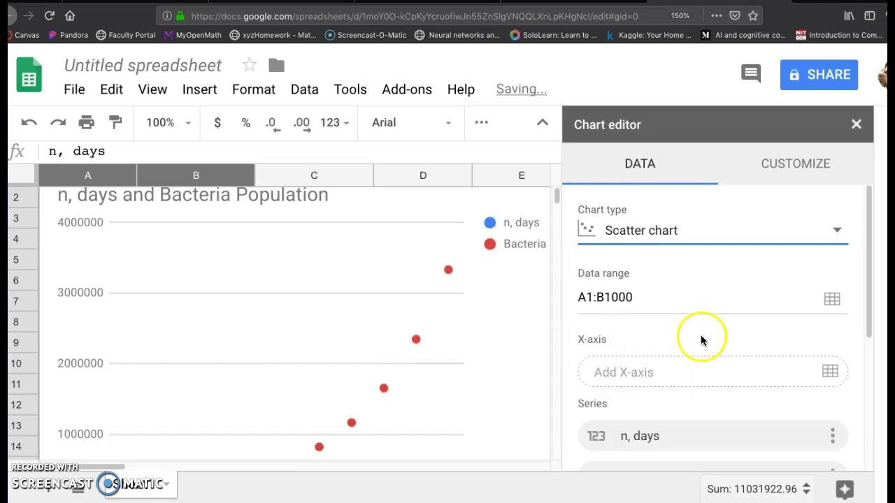
# Step: Tick 'Use column A as labels' so days 0–10 form the horizontal axis
pyautogui.scroll(-5, 708, 337)
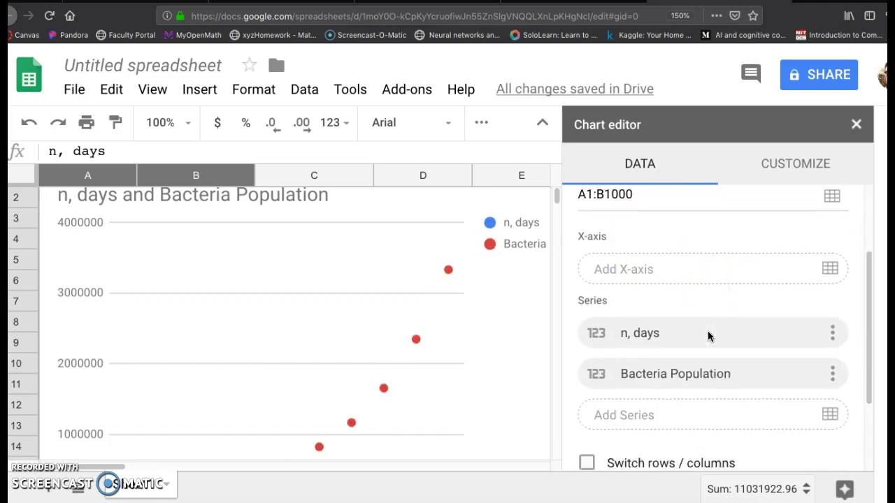
pyautogui.scroll(-1, 707, 337)
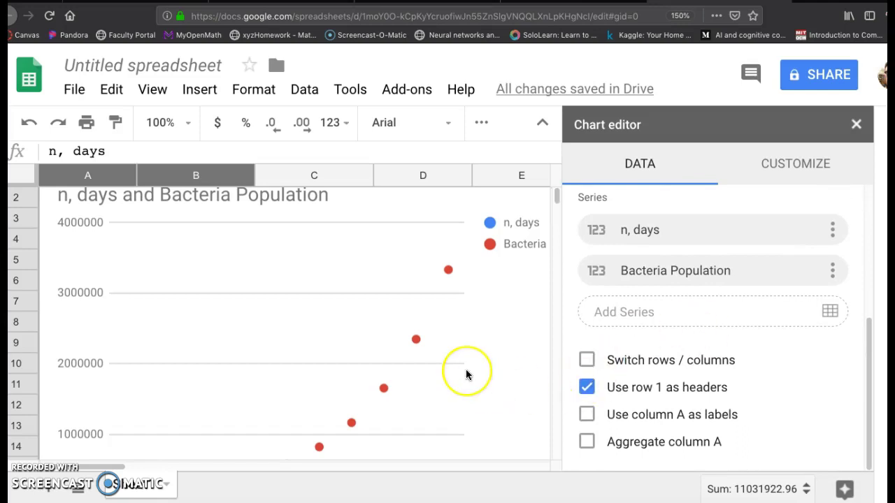
pyautogui.scroll(-2, 467, 374)
pyautogui.scroll(-2, 467, 375)
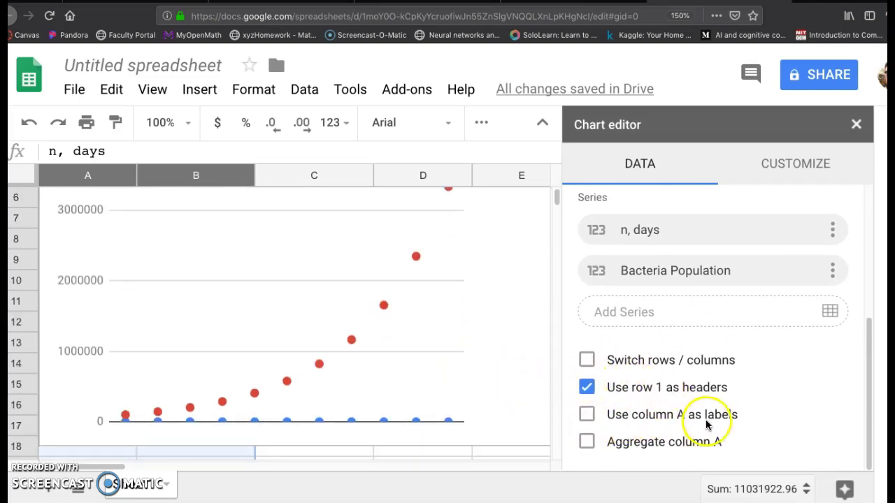
pyautogui.click(588, 416)
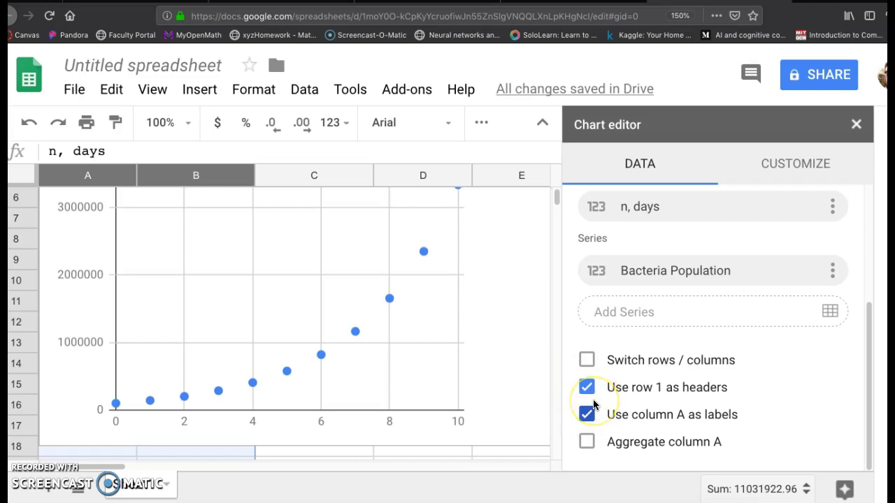
pyautogui.scroll(2, 363, 358)
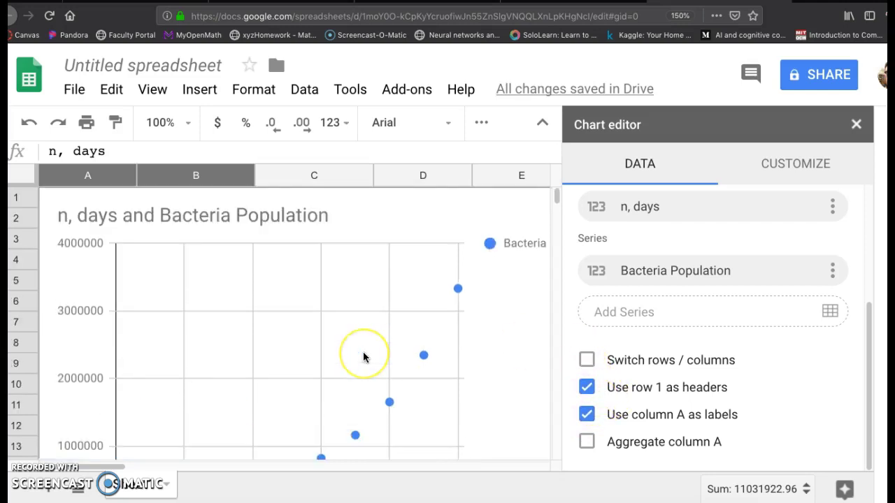
pyautogui.scroll(-4, 364, 358)
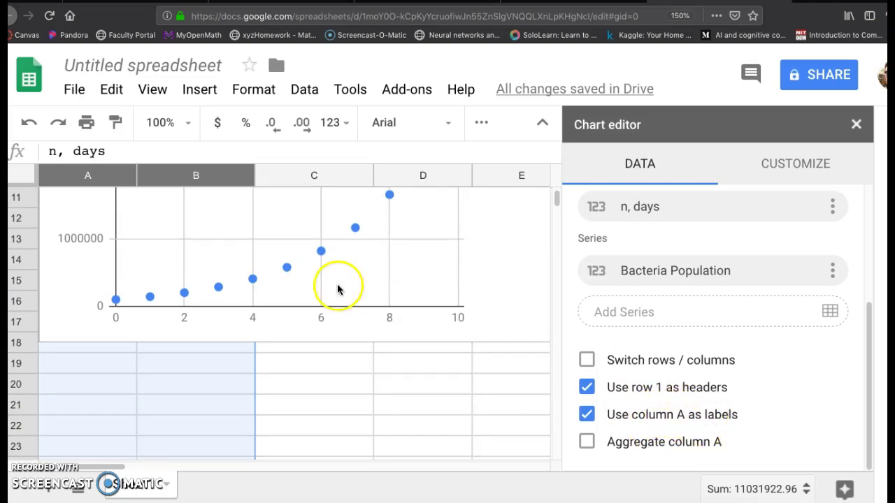
pyautogui.scroll(1, 334, 290)
pyautogui.scroll(1, 410, 275)
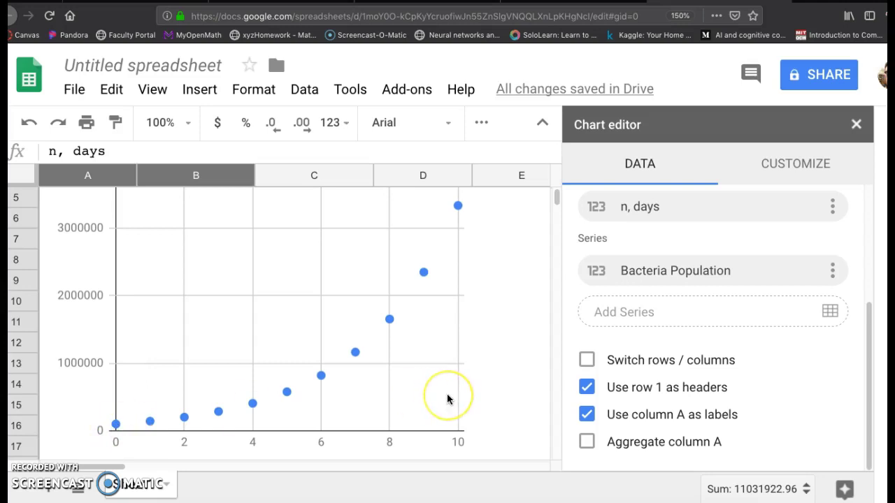
# Step: Stop treating row 1 as headers so the chart uses A1:A12 and B1:B12
pyautogui.click(588, 388)
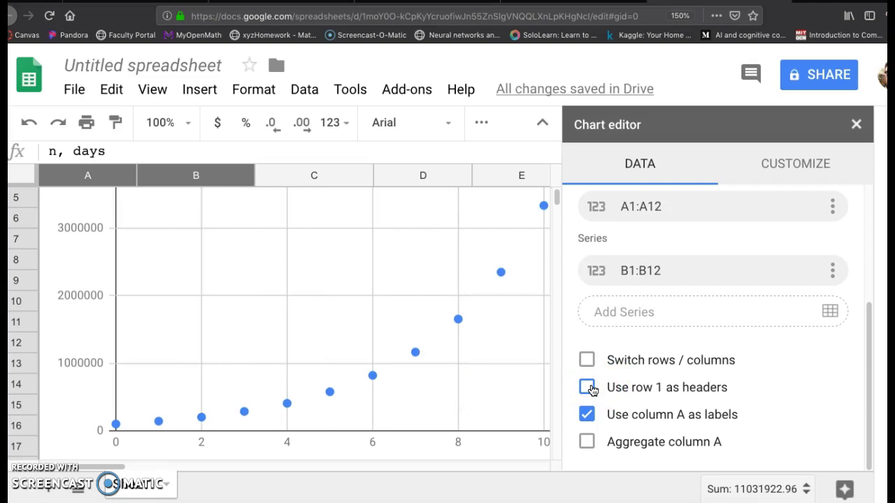
pyautogui.hscroll(3, 380, 304)
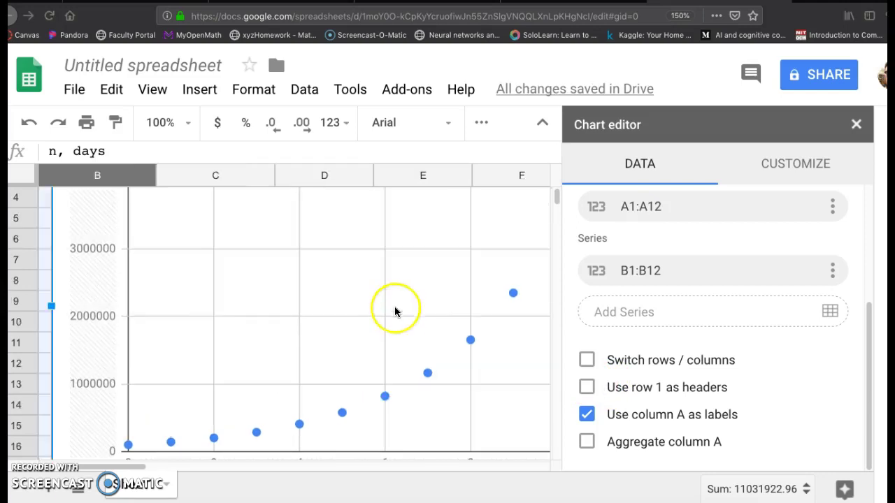
pyautogui.scroll(-3, 161, 342)
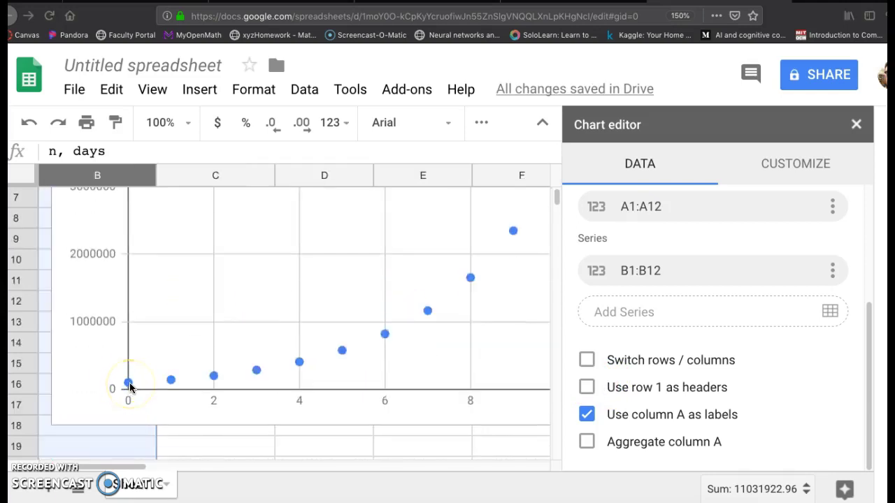
pyautogui.click(126, 387)
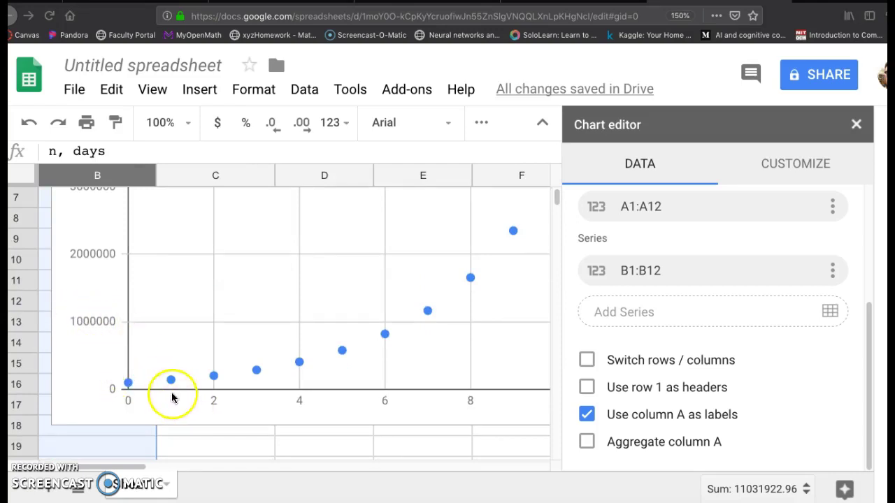
# Step: Scroll around the sheet to inspect the bacteria population scatter chart
pyautogui.scroll(3, 320, 359)
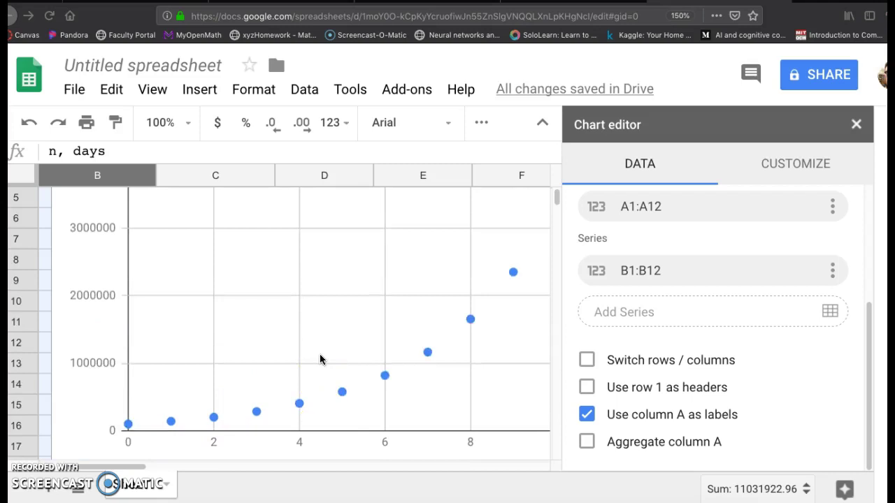
pyautogui.scroll(-1, 324, 365)
pyautogui.hscroll(3, 323, 365)
pyautogui.scroll(1, 323, 365)
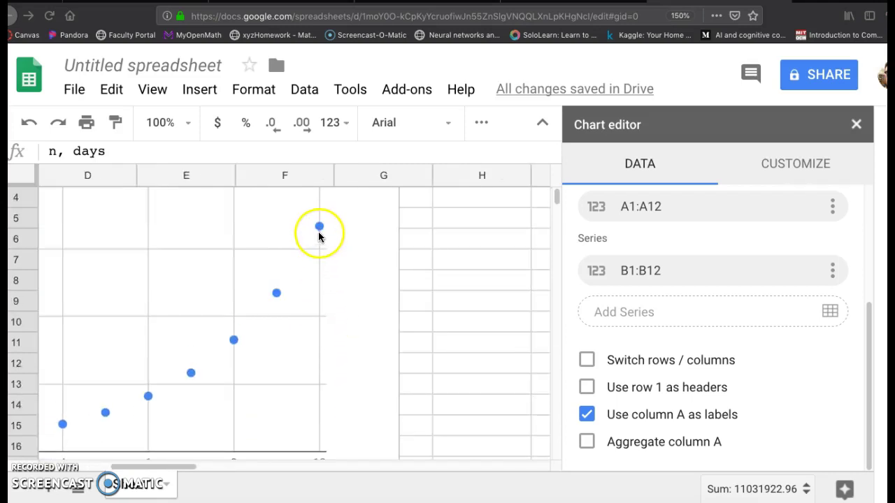
pyautogui.hscroll(-3, 320, 233)
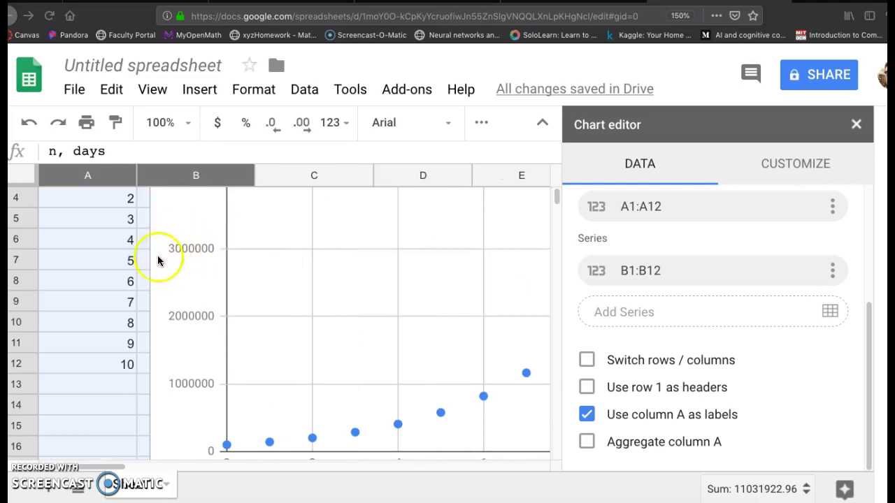
pyautogui.hscroll(3, 250, 278)
pyautogui.scroll(3, 492, 324)
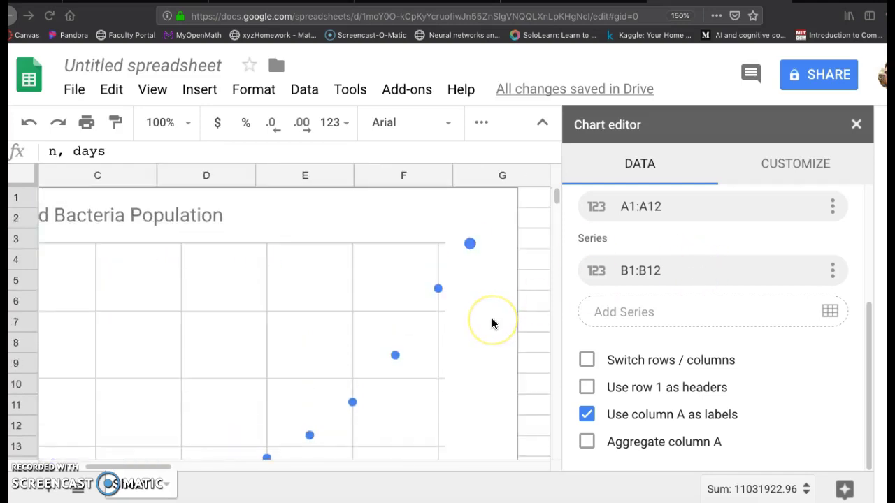
pyautogui.hscroll(-3, 492, 323)
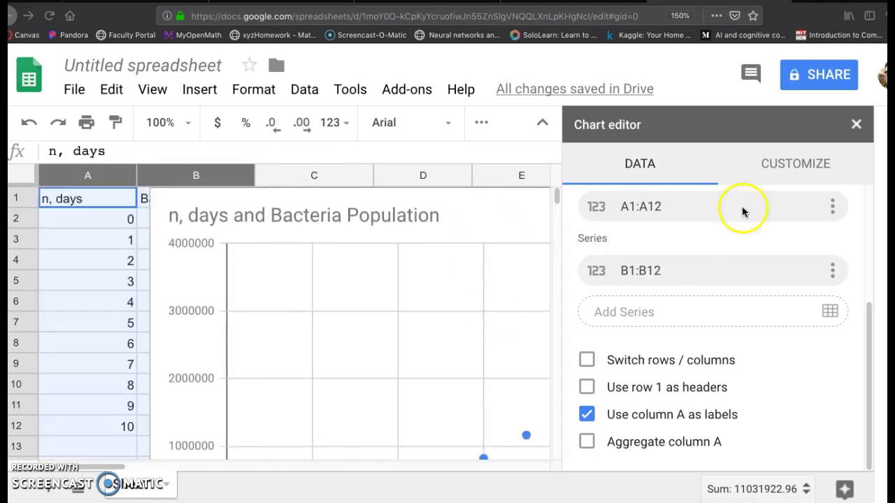
pyautogui.scroll(2, 738, 325)
pyautogui.scroll(2, 738, 325)
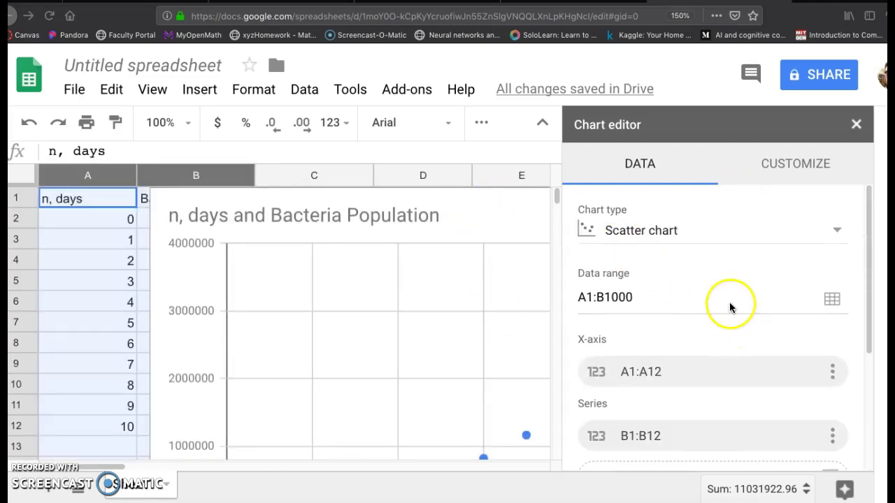
# Step: In the Customize chart and axis titles, set the vertical axis title to 'Bacteria population'
pyautogui.click(784, 163)
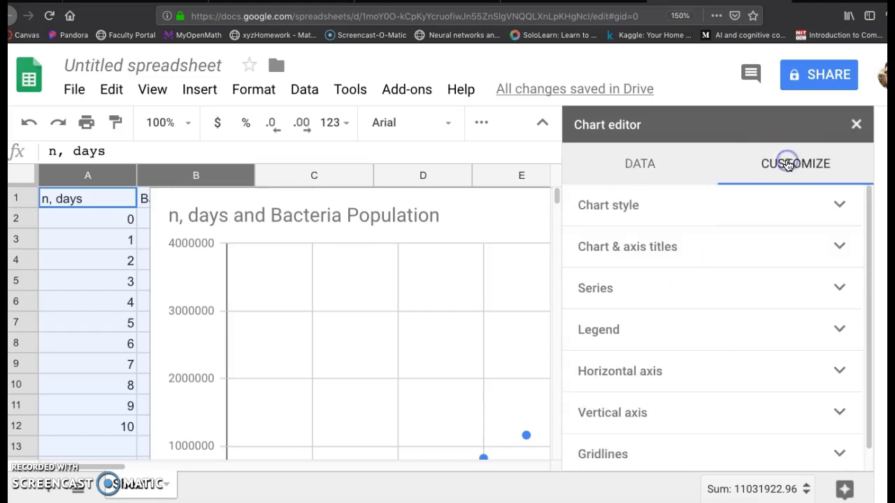
pyautogui.click(625, 249)
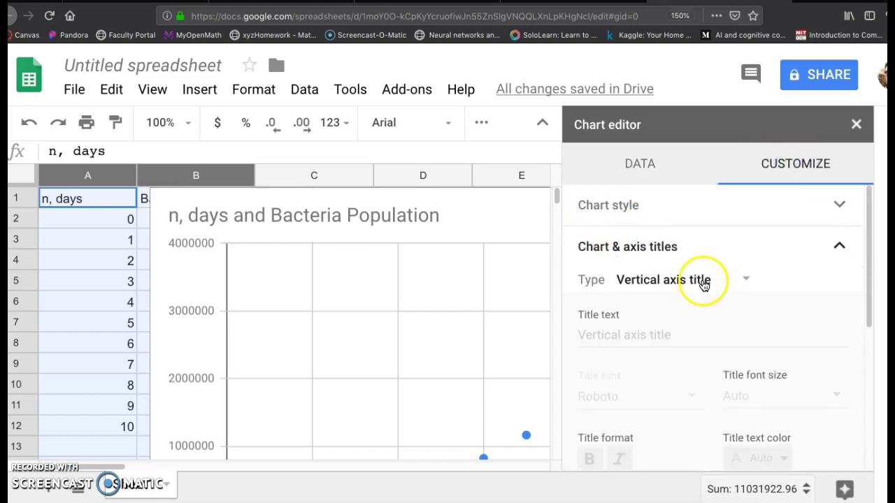
pyautogui.click(680, 286)
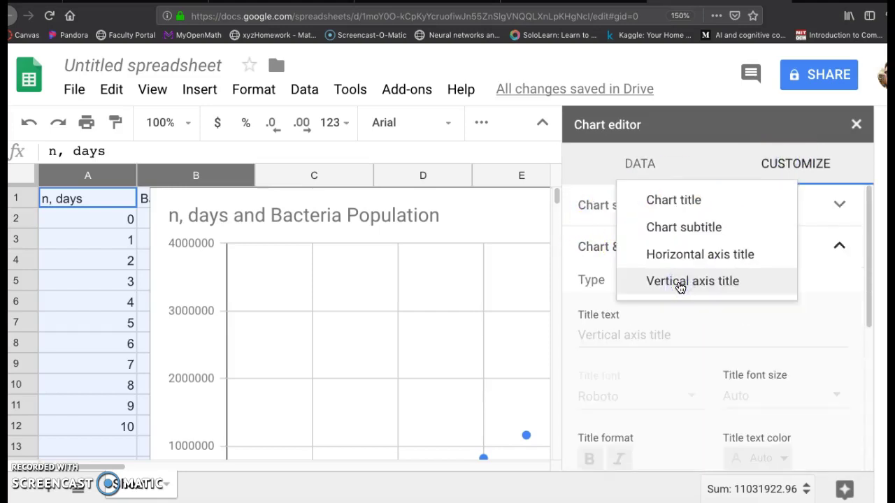
pyautogui.click(680, 283)
pyautogui.click(643, 333)
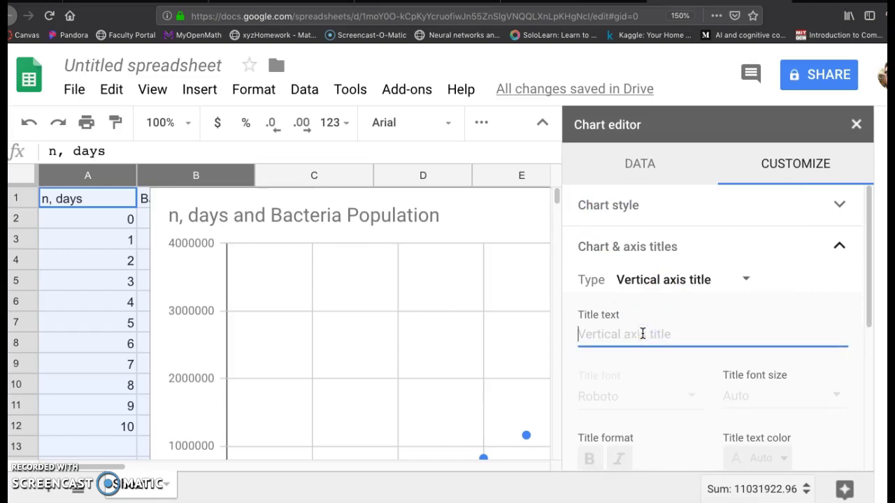
pyautogui.write('Bacteria population')
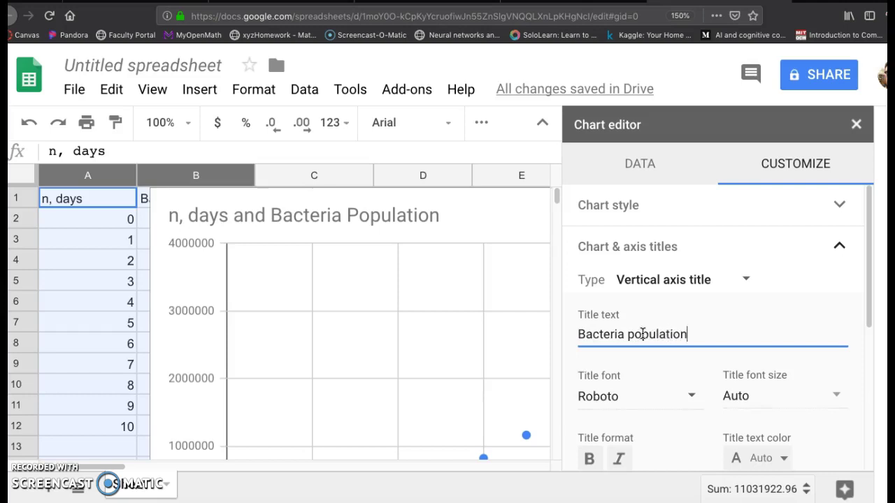
# Step: Set the horizontal axis title to 'days'
pyautogui.click(650, 280)
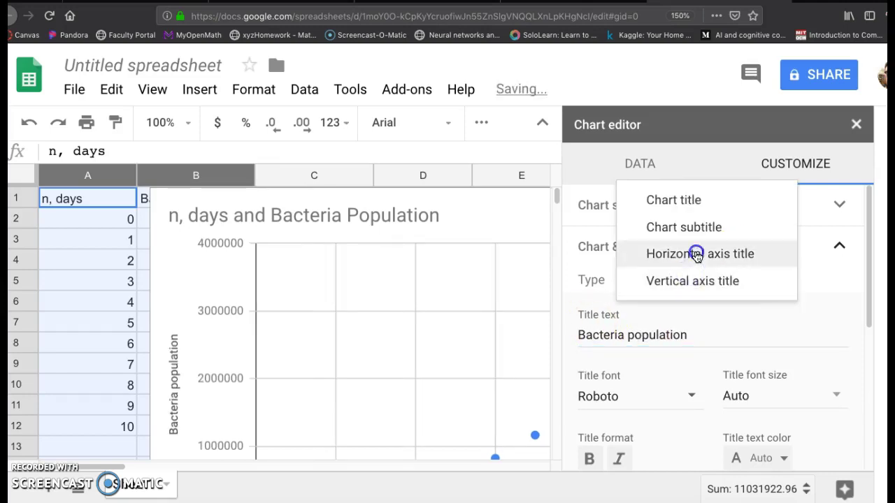
pyautogui.click(694, 253)
pyautogui.click(644, 335)
pyautogui.write('days')
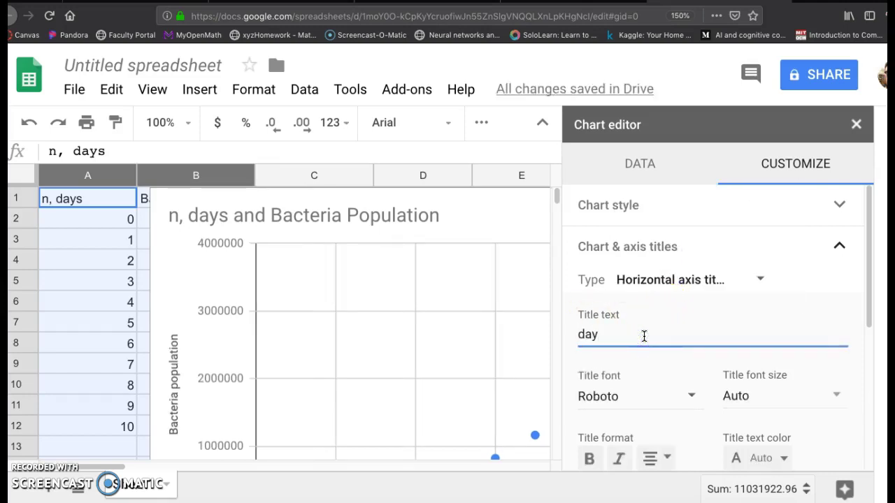
# Step: Trim the chart title to 'Bacteria Population' and close the chart editor
pyautogui.click(635, 278)
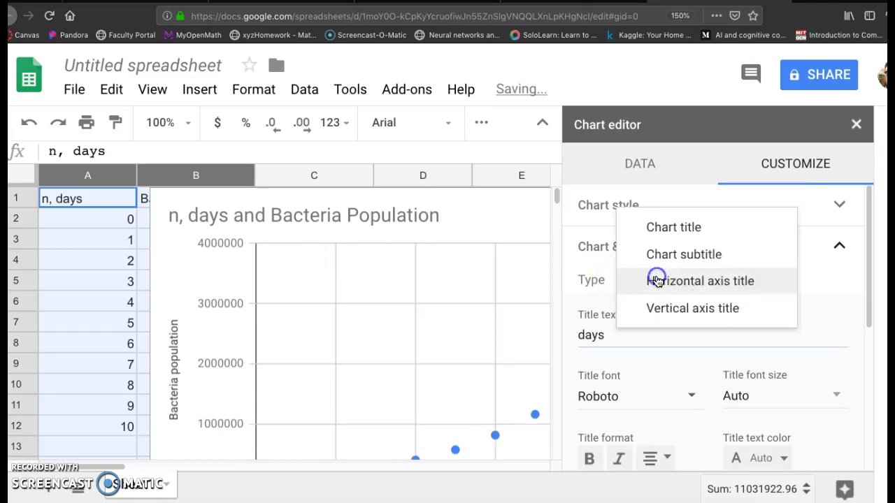
pyautogui.click(674, 228)
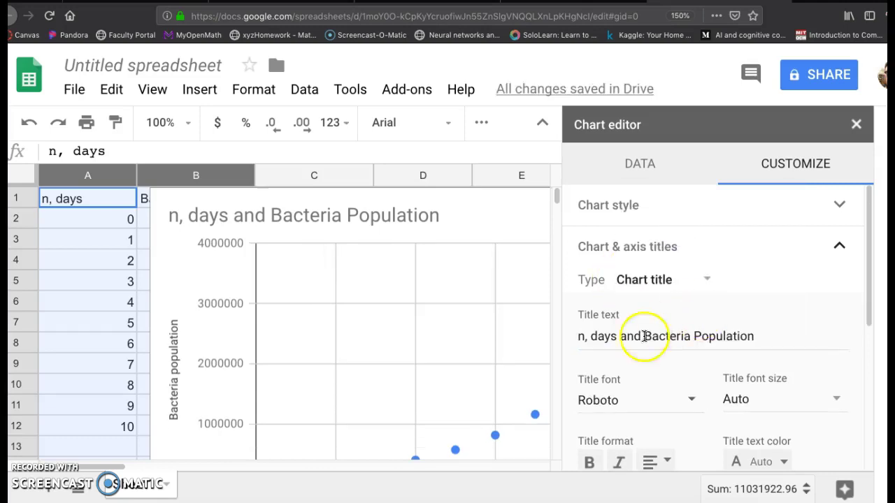
pyautogui.moveTo(640, 340); pyautogui.dragTo(586, 338)
pyautogui.press('BackSpace')
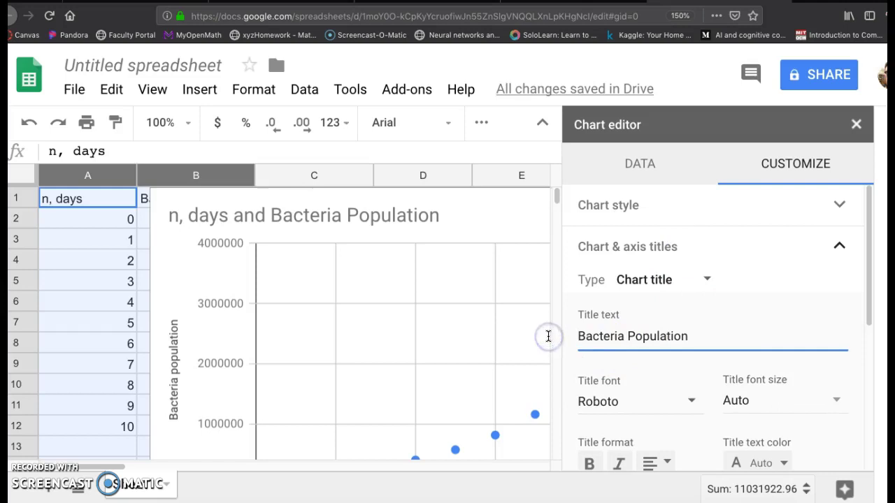
pyautogui.click(856, 130)
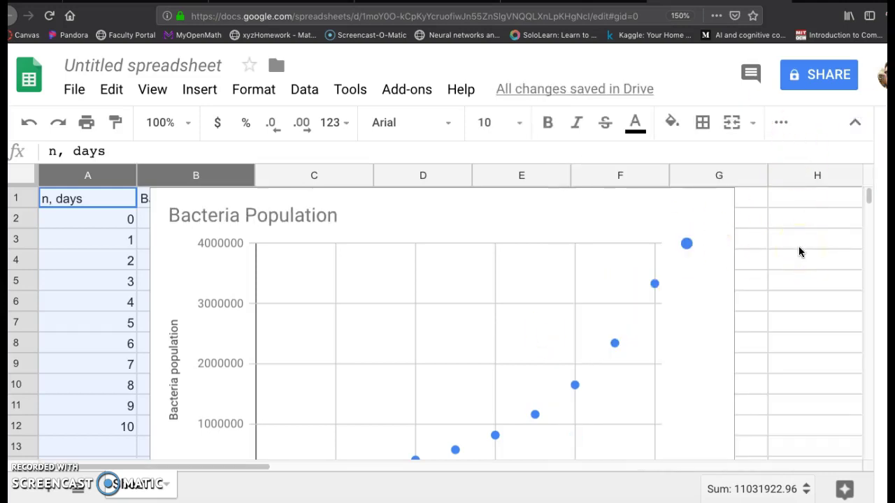
# Step: Zoom the page out and drag the chart right so column B's population values show
pyautogui.hotkey('ctrl', '-')
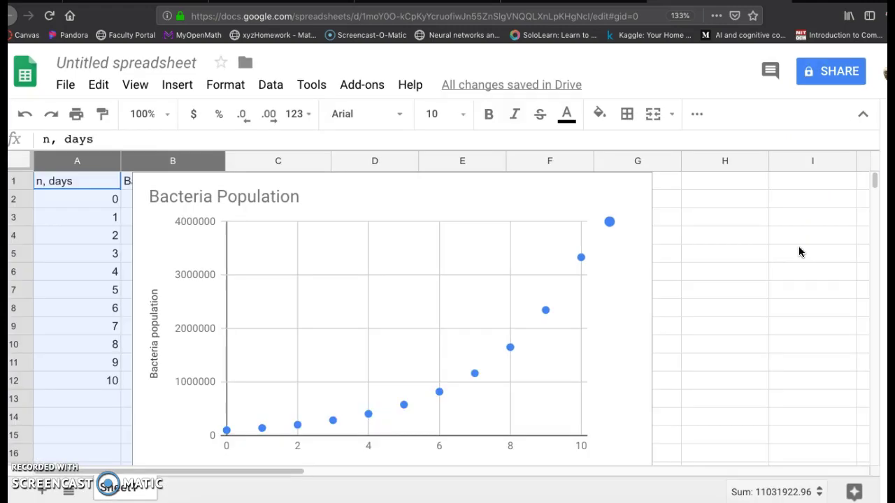
pyautogui.click(418, 202)
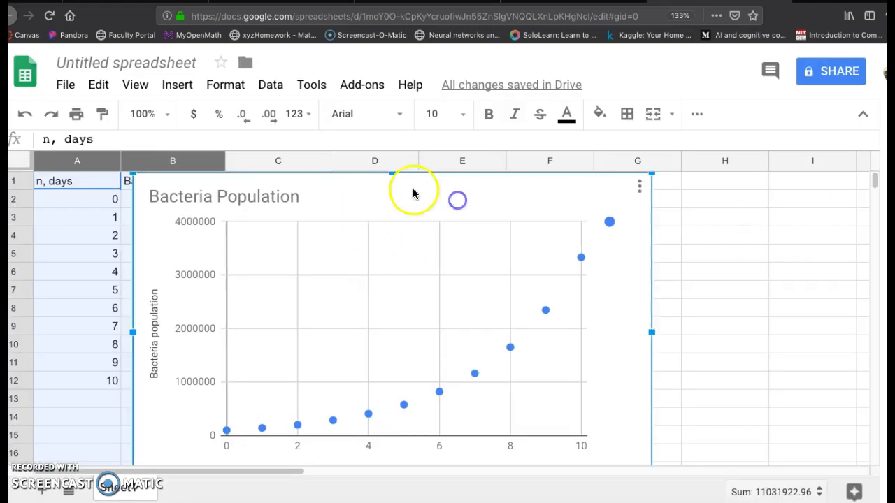
pyautogui.moveTo(409, 198); pyautogui.dragTo(515, 177)
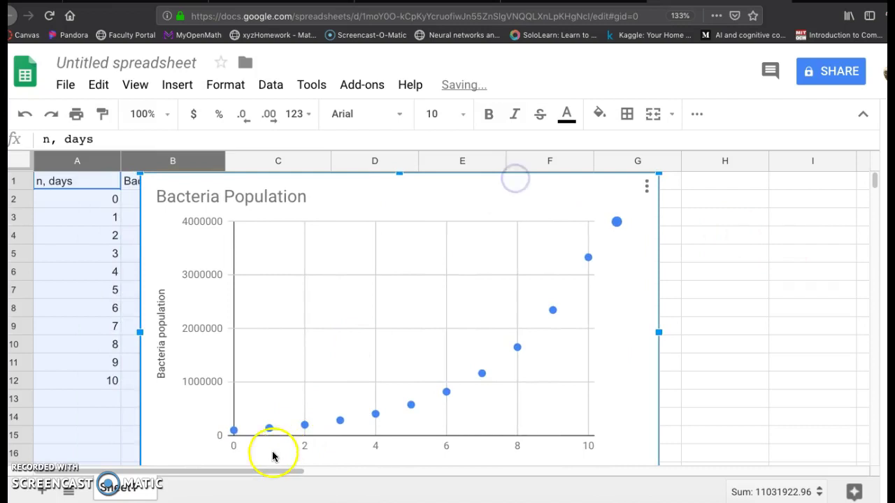
pyautogui.moveTo(230, 435)
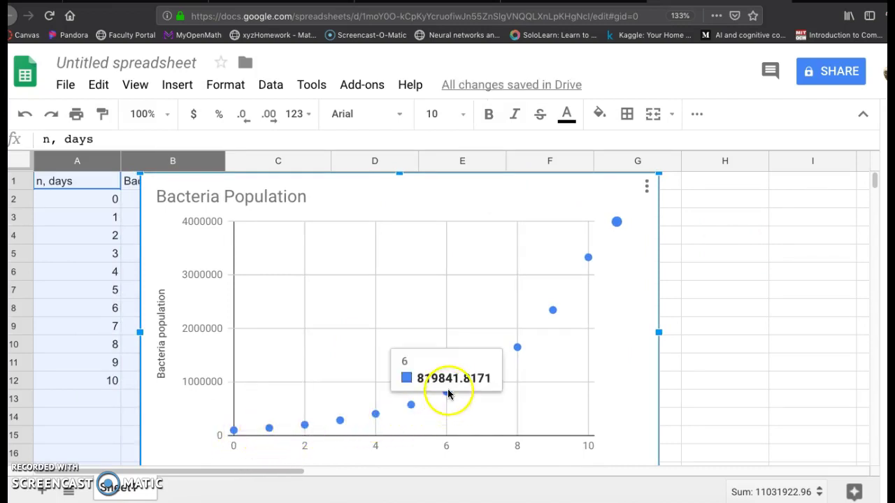
pyautogui.moveTo(519, 353)
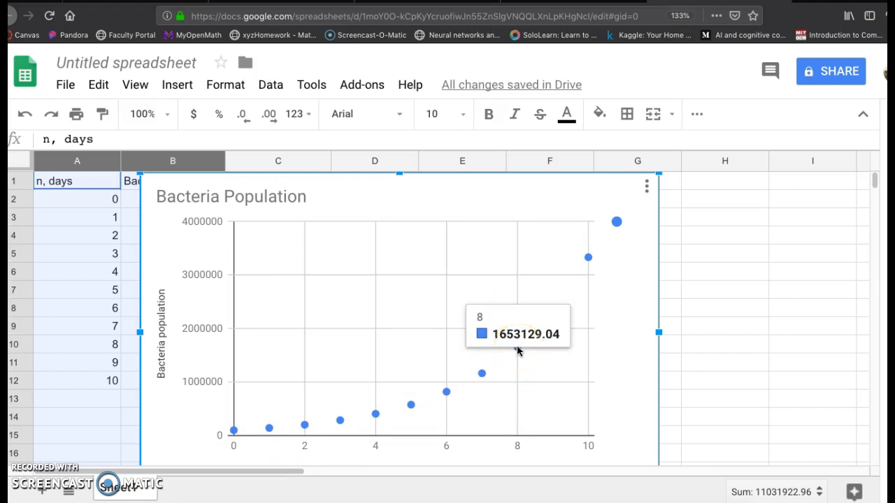
pyautogui.click(76, 369)
pyautogui.click(207, 199)
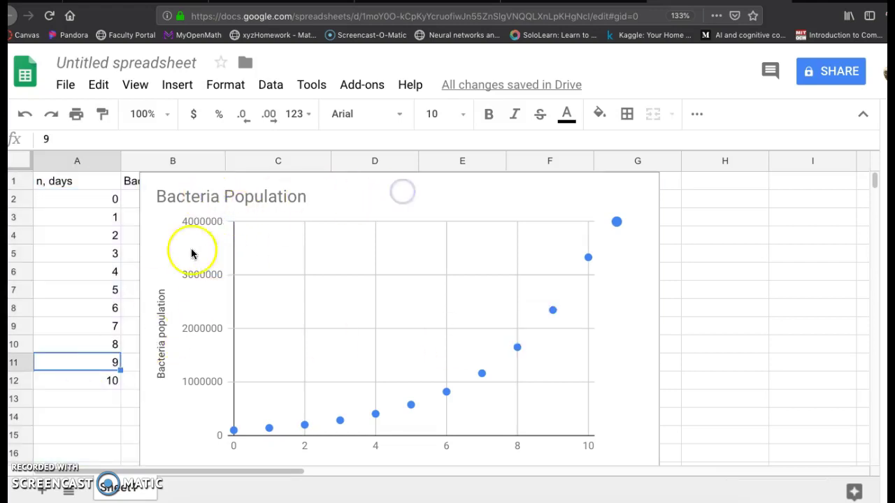
pyautogui.click(172, 244)
pyautogui.moveTo(172, 244); pyautogui.dragTo(300, 234)
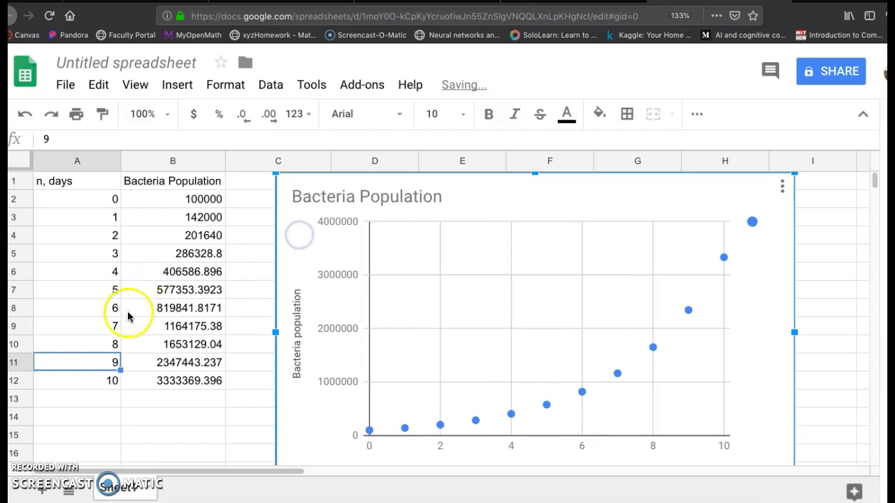